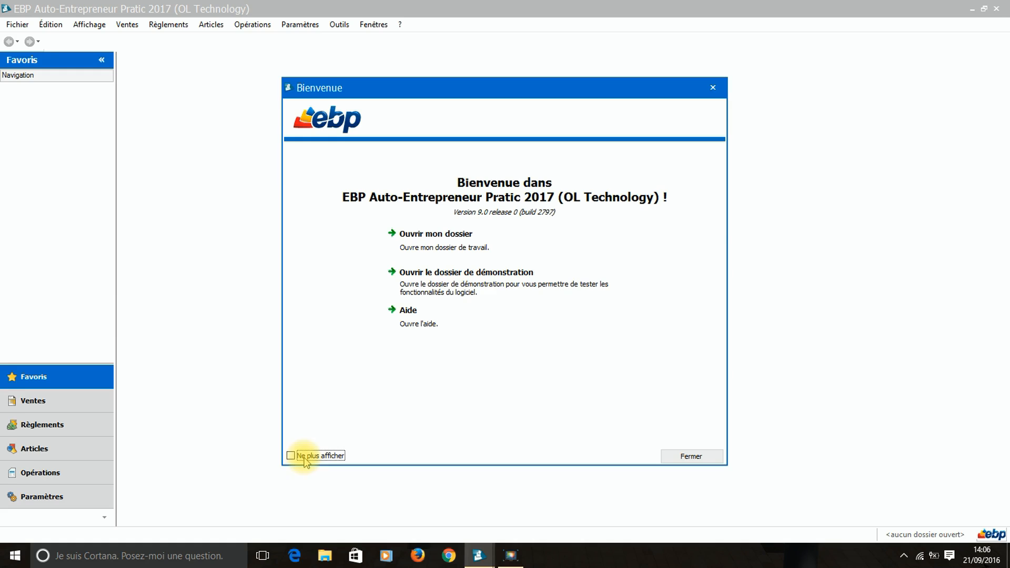
# Close the welcome screen and start a new company file from the Fichier menu.
pyautogui.click(687, 457)
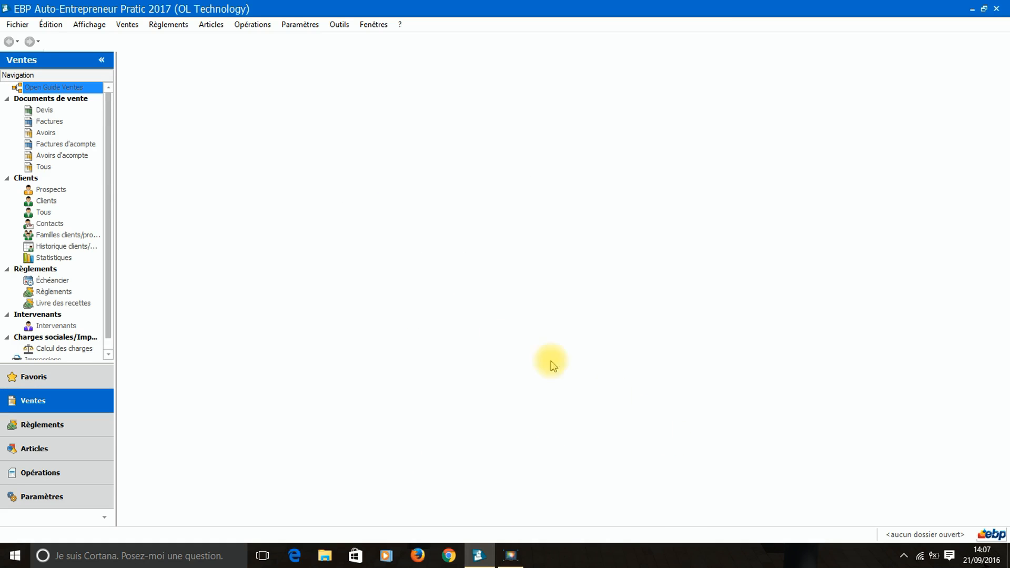
pyautogui.click(17, 26)
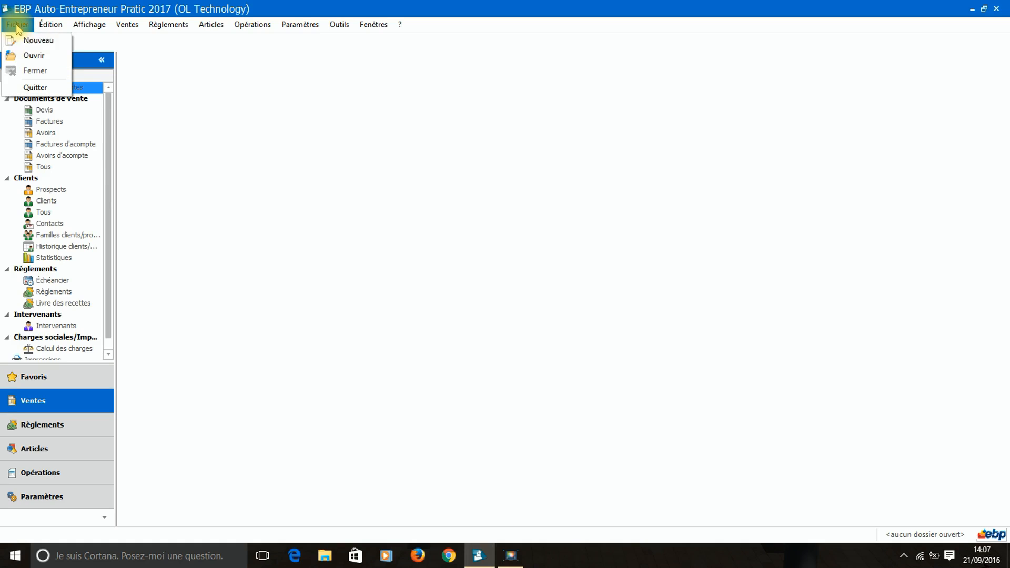
pyautogui.click(24, 45)
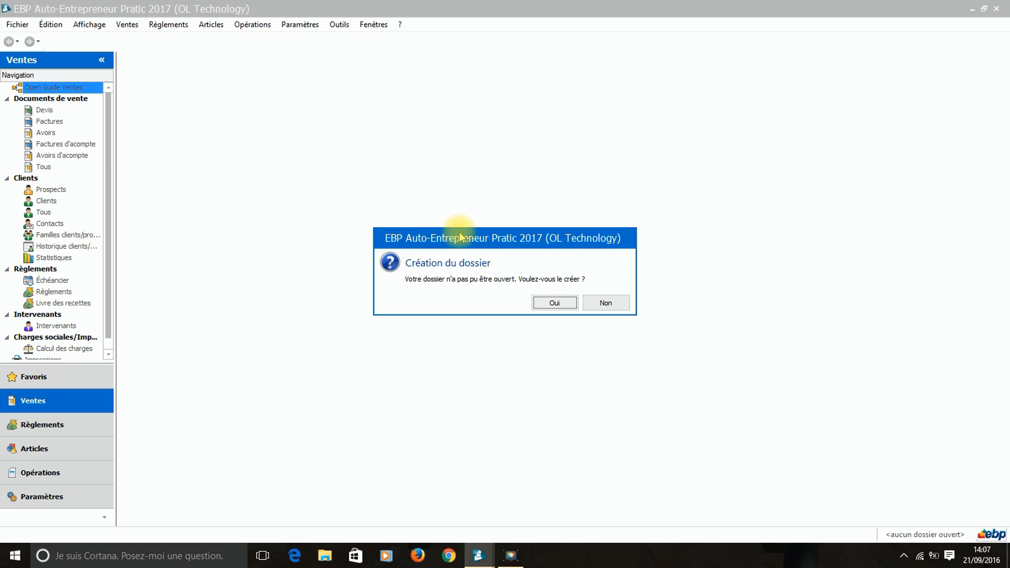
# Confirm file creation and enter legal form Auto-Entrepreneur and company name 'Music pour Vous'.
pyautogui.click(559, 309)
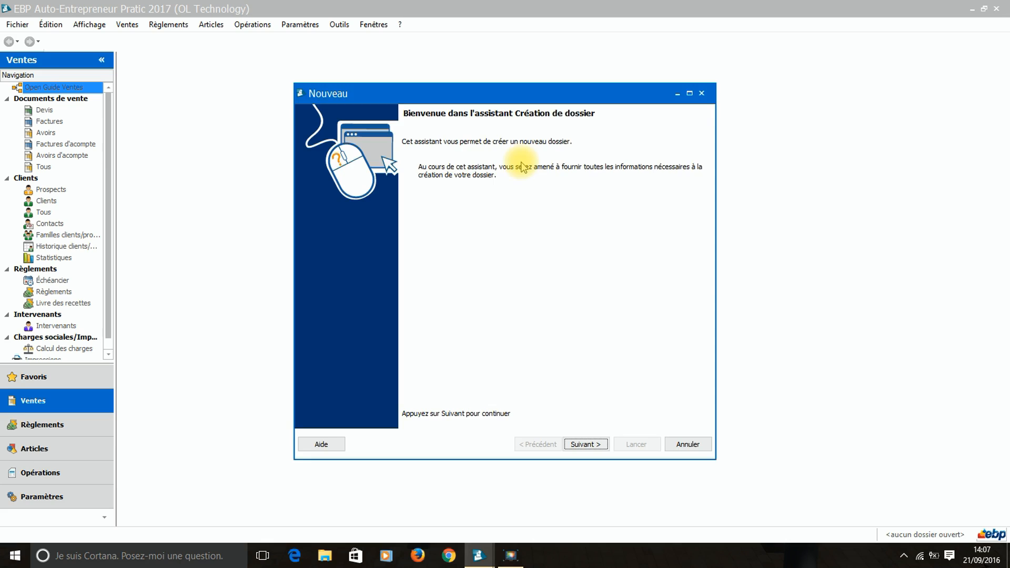
pyautogui.click(596, 446)
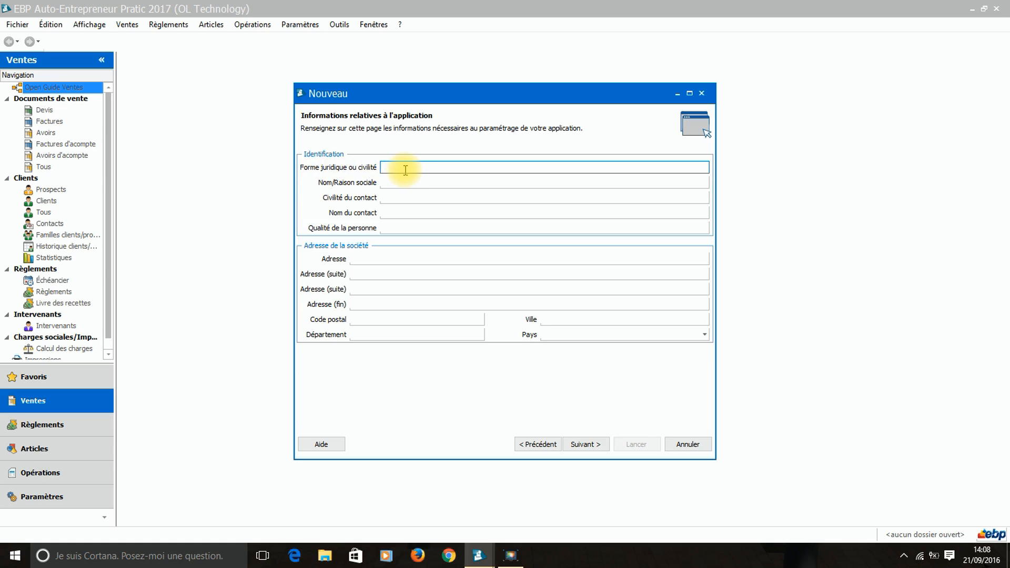
pyautogui.write('Auto-Entr')
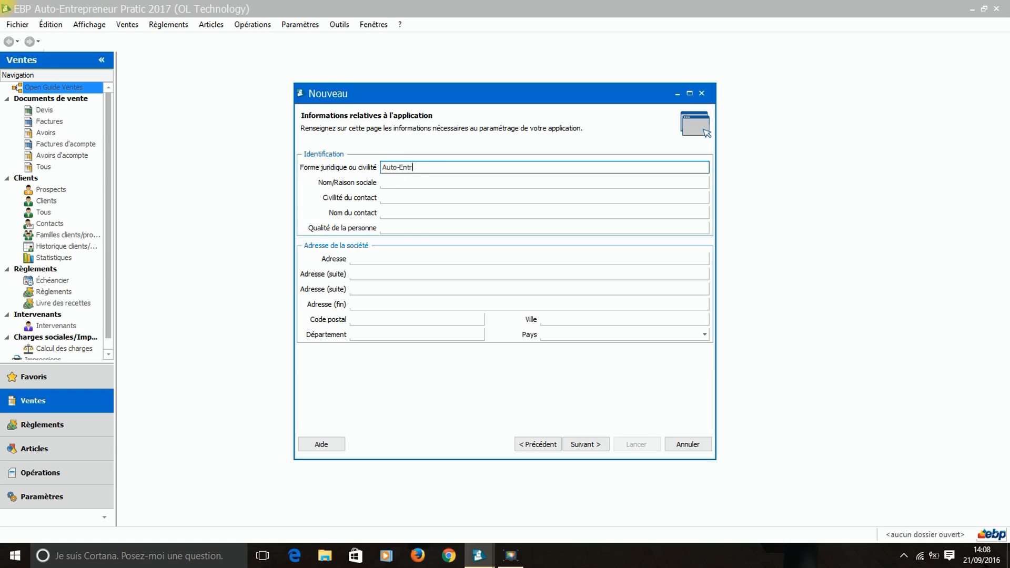
pyautogui.write('epreneur')
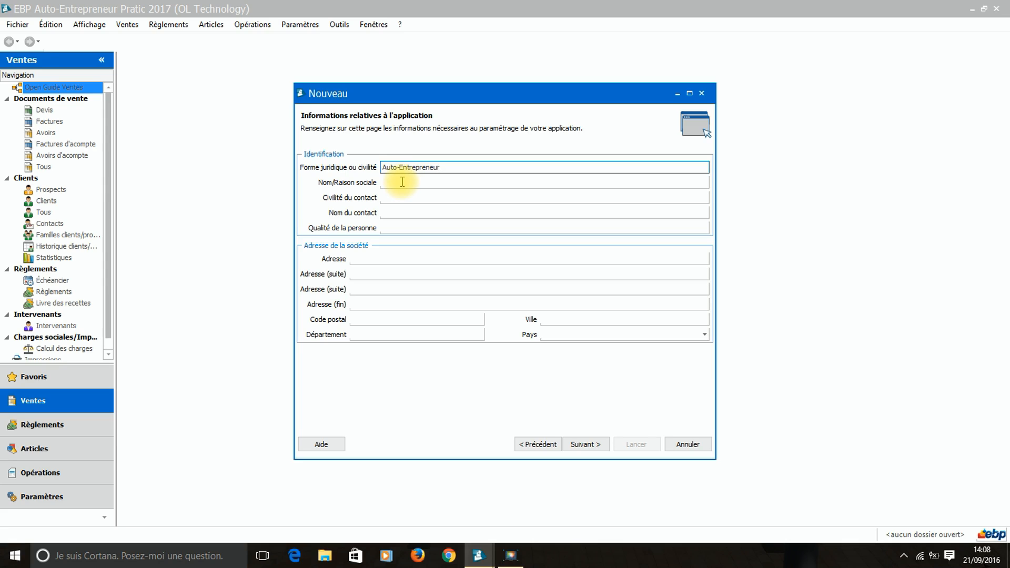
pyautogui.click(402, 182)
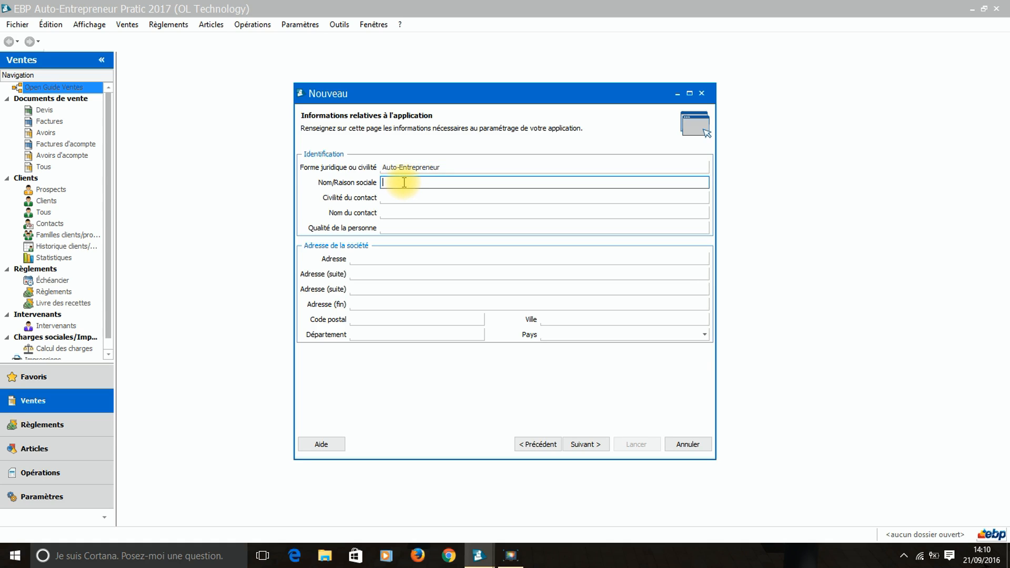
pyautogui.write('Mus')
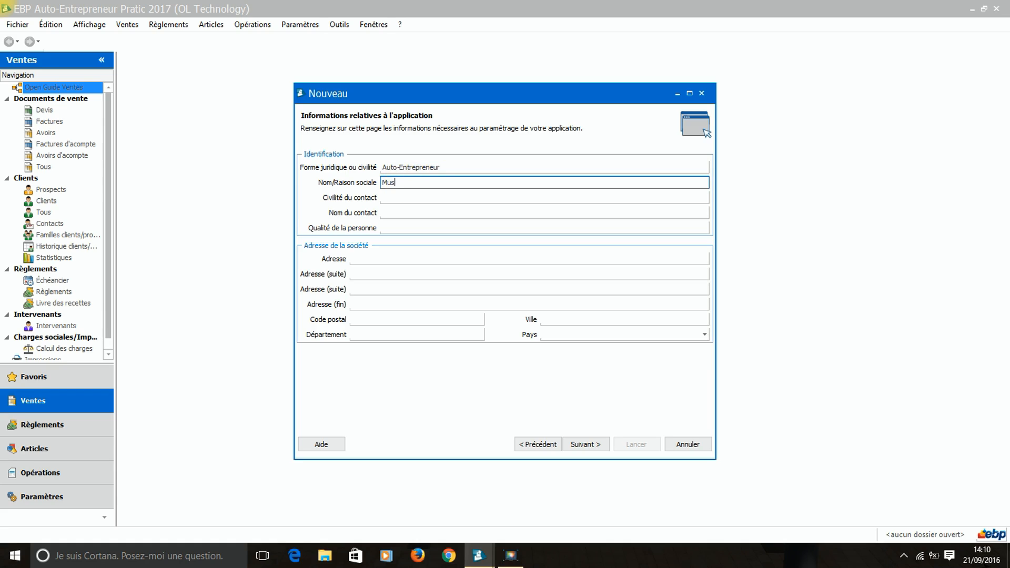
pyautogui.write('ic pour Vous')
# Set the contact's civility to Monsieur and enter the contact's full name.
pyautogui.click(401, 197)
pyautogui.write('Monsieur')
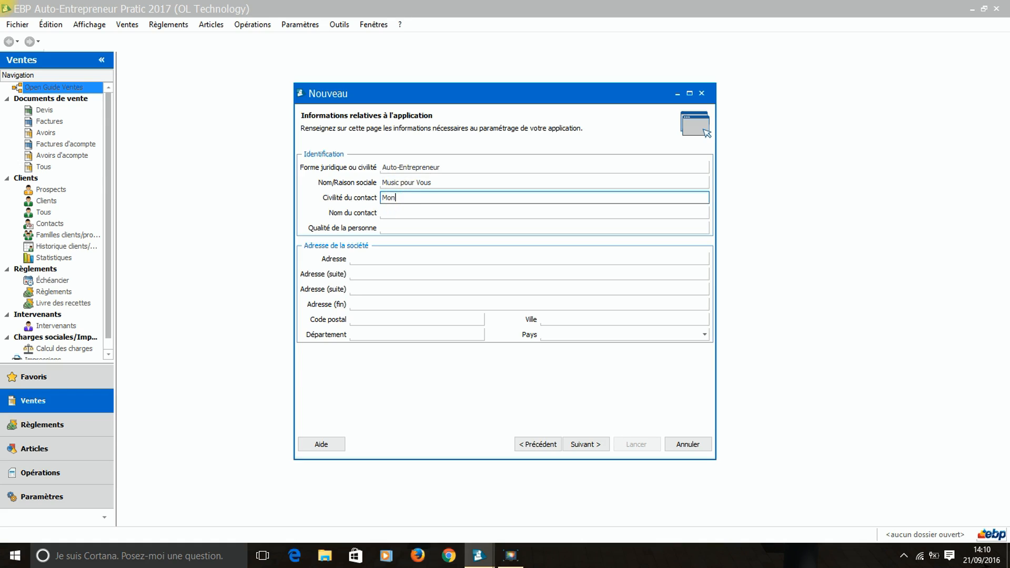
pyautogui.click(403, 213)
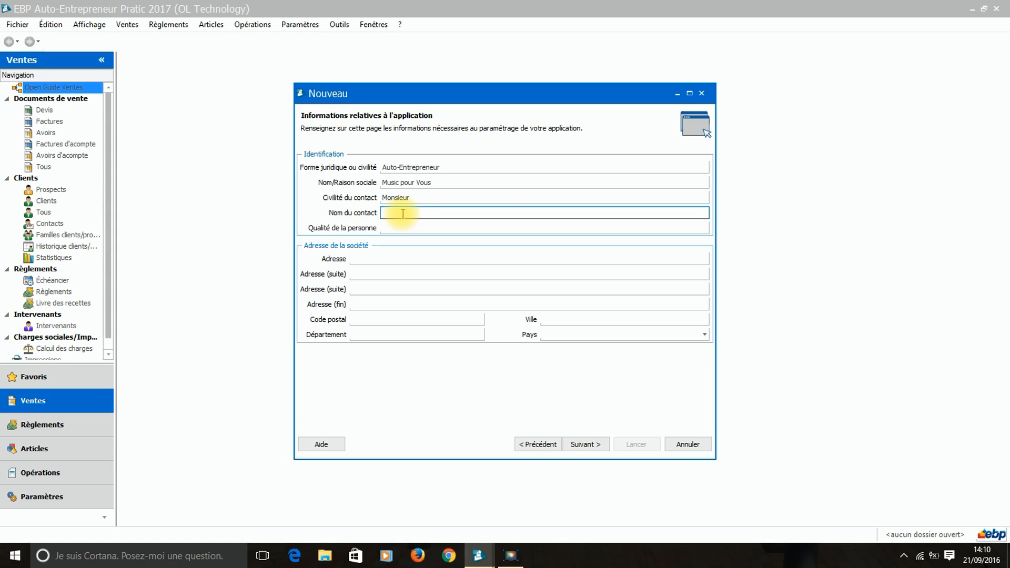
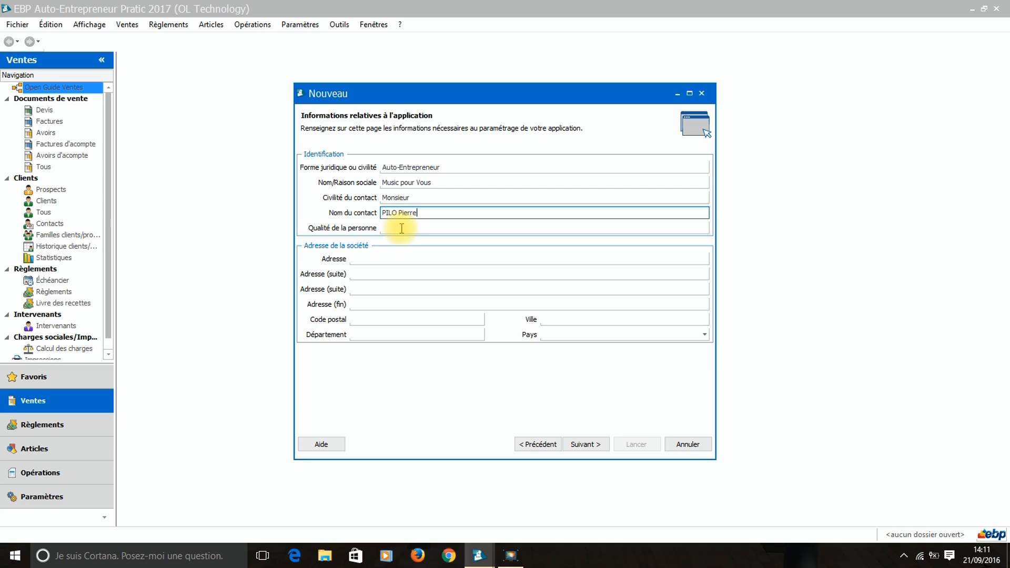
pyautogui.click(385, 256)
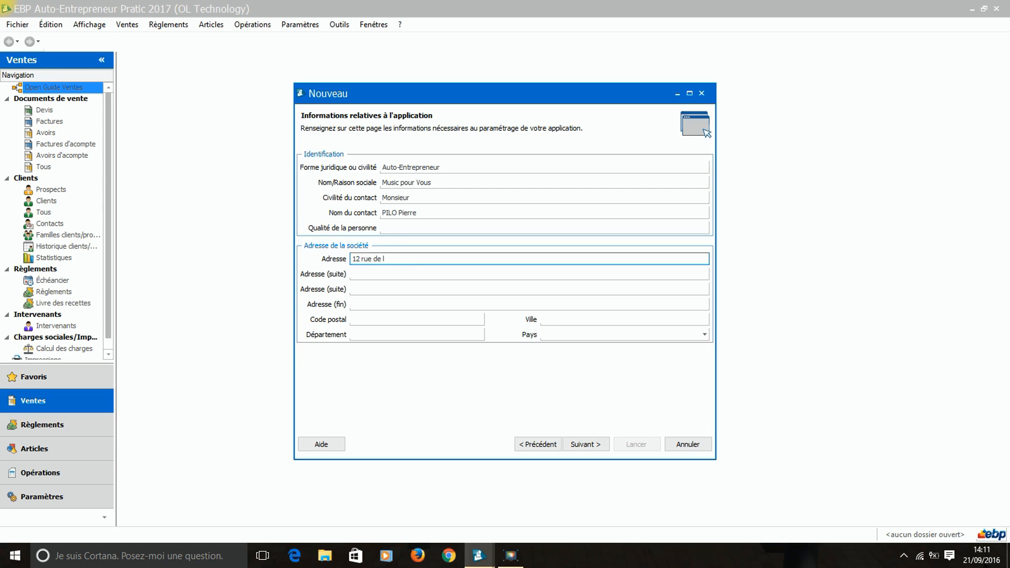
pyautogui.click(382, 320)
pyautogui.write('33000')
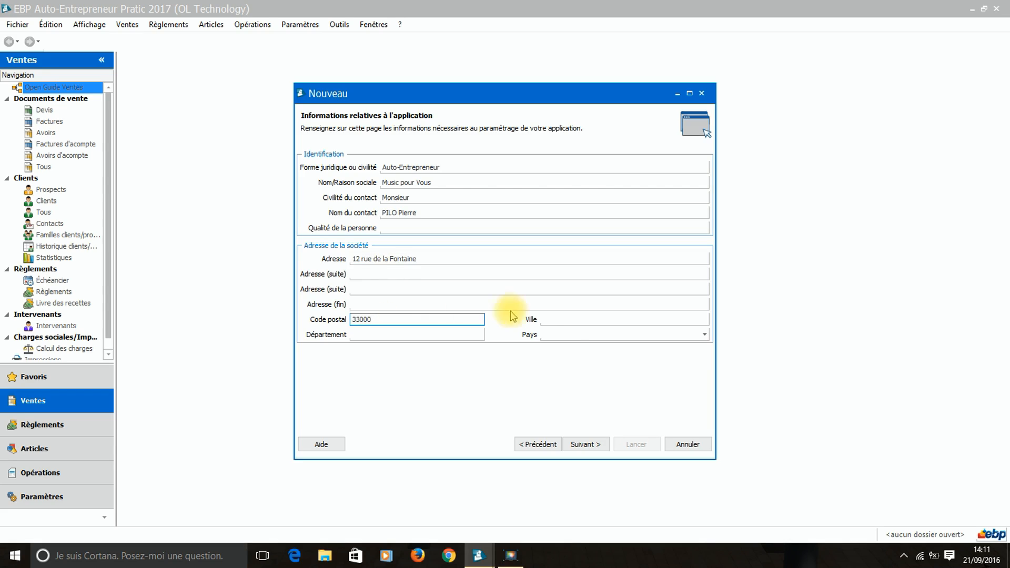
pyautogui.click(582, 319)
pyautogui.write('Bo')
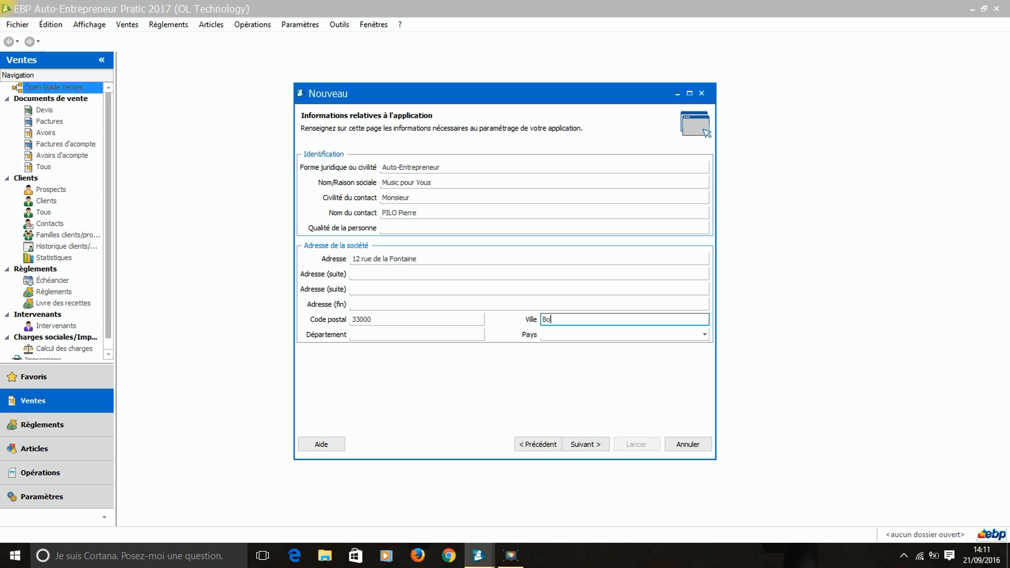
pyautogui.write('rdeaux')
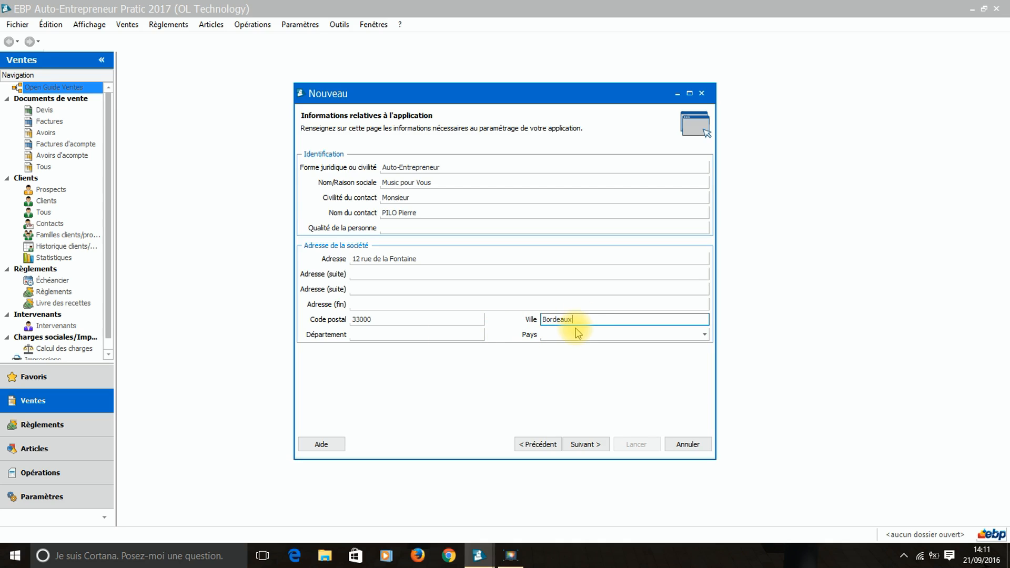
# On the contact details page, enter the company's mobile phone number and e-mail address.
pyautogui.click(591, 452)
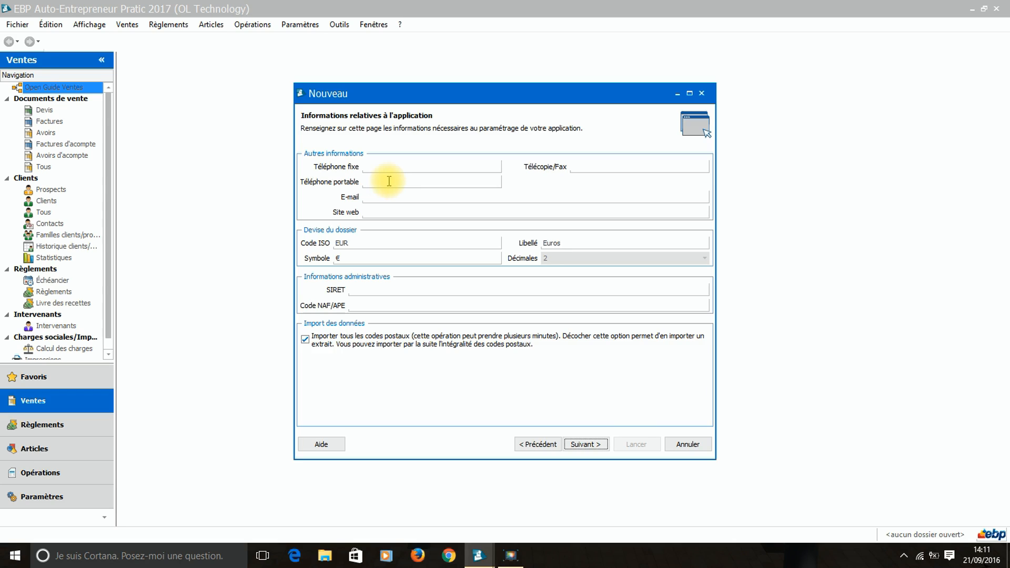
pyautogui.click(389, 181)
pyautogui.write('0606060606')
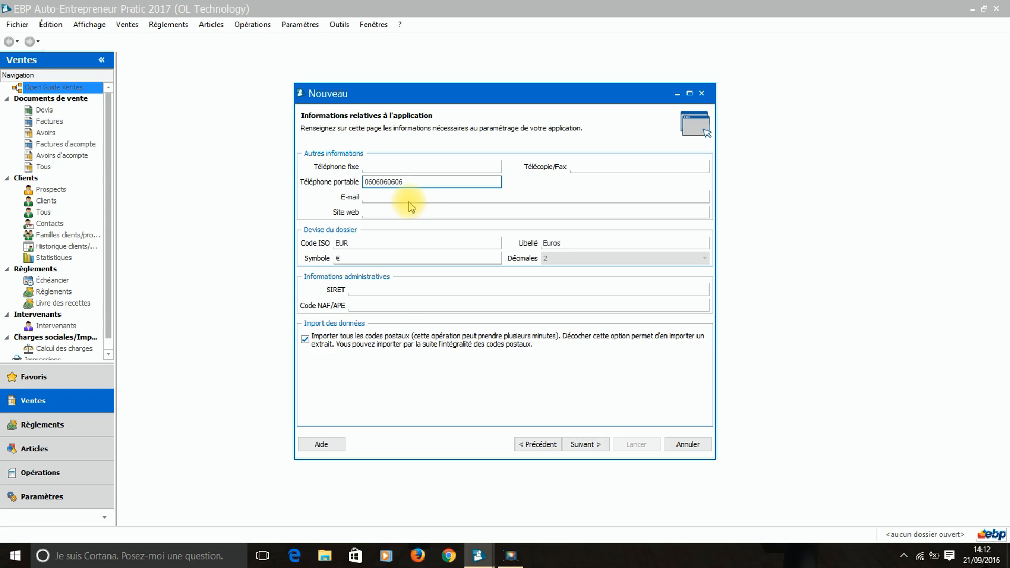
pyautogui.click(386, 196)
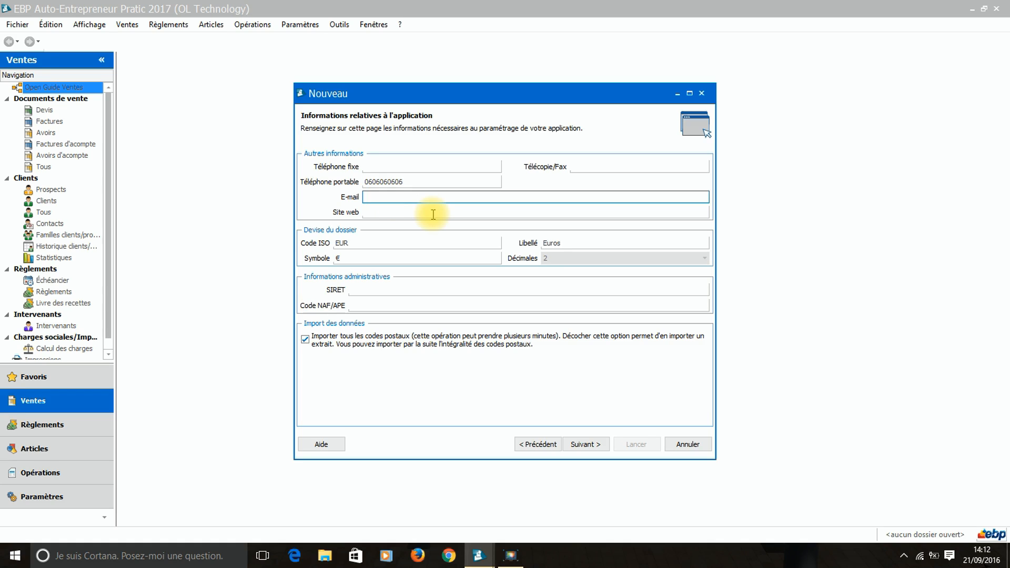
pyautogui.moveTo(447, 196); pyautogui.dragTo(396, 199)
pyautogui.hotkey('ctrl', 'c')
pyautogui.click(396, 211)
pyautogui.hotkey('ctrl', 'v')
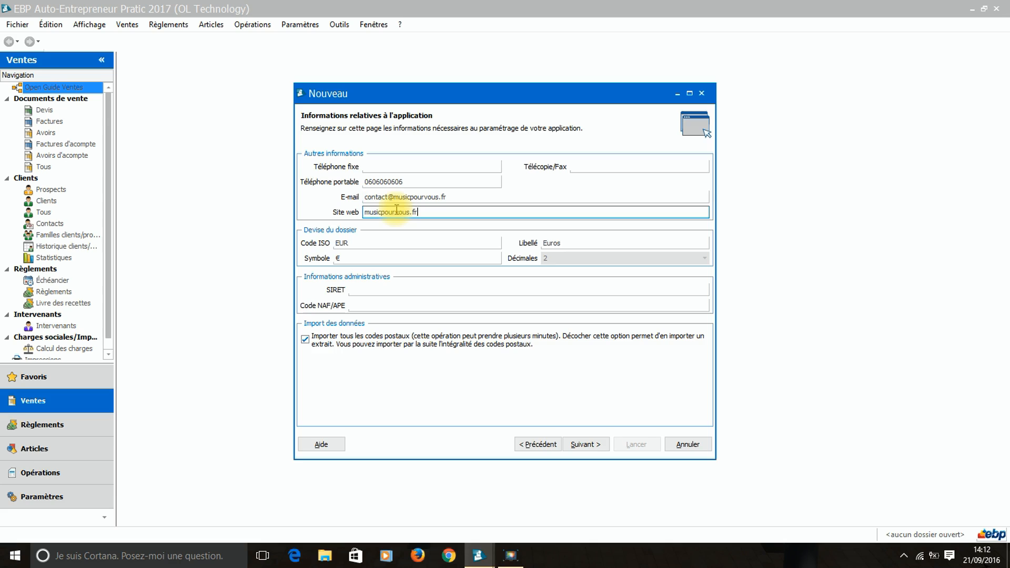
pyautogui.click(364, 213)
pyautogui.write('www.')
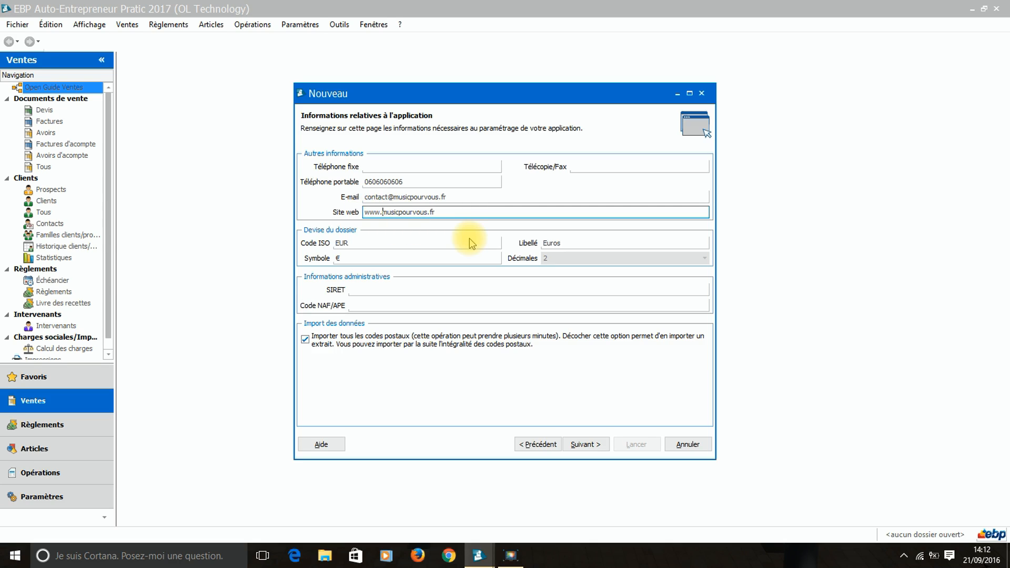
pyautogui.click(357, 244)
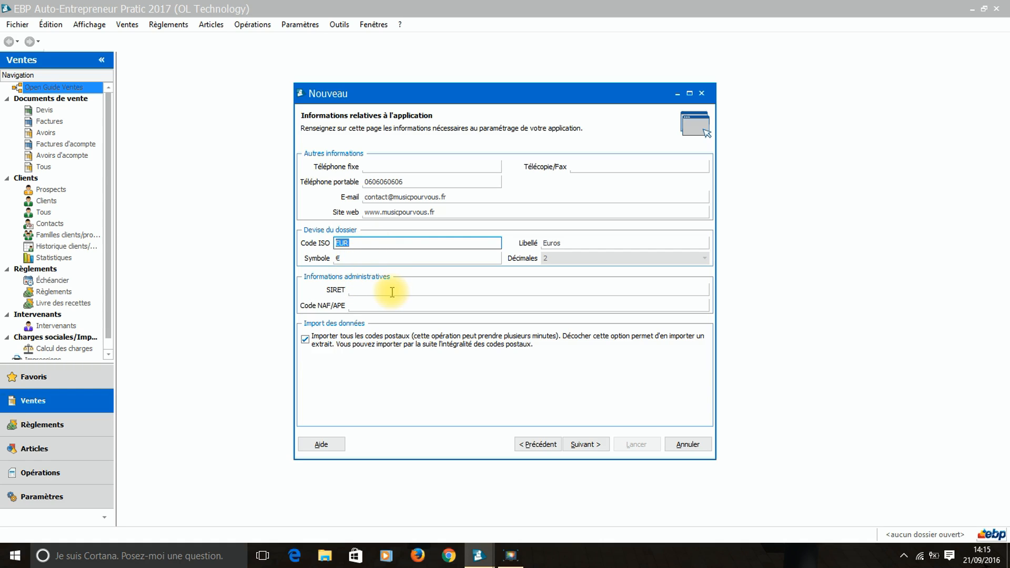
# Enter the SIRET number and NAF code 0000B, and skip importing all postal codes.
pyautogui.click(388, 290)
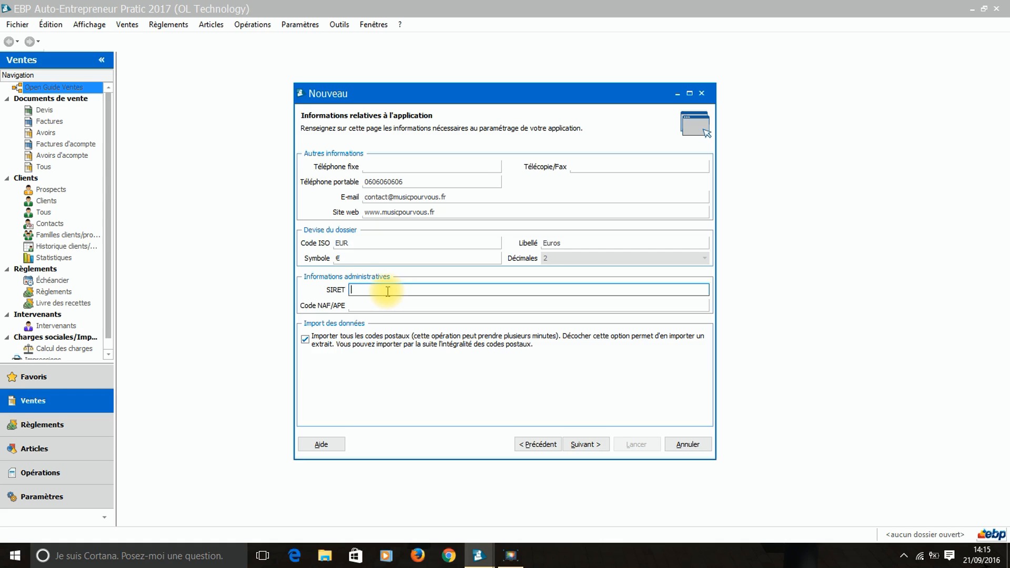
pyautogui.write('00000000000000')
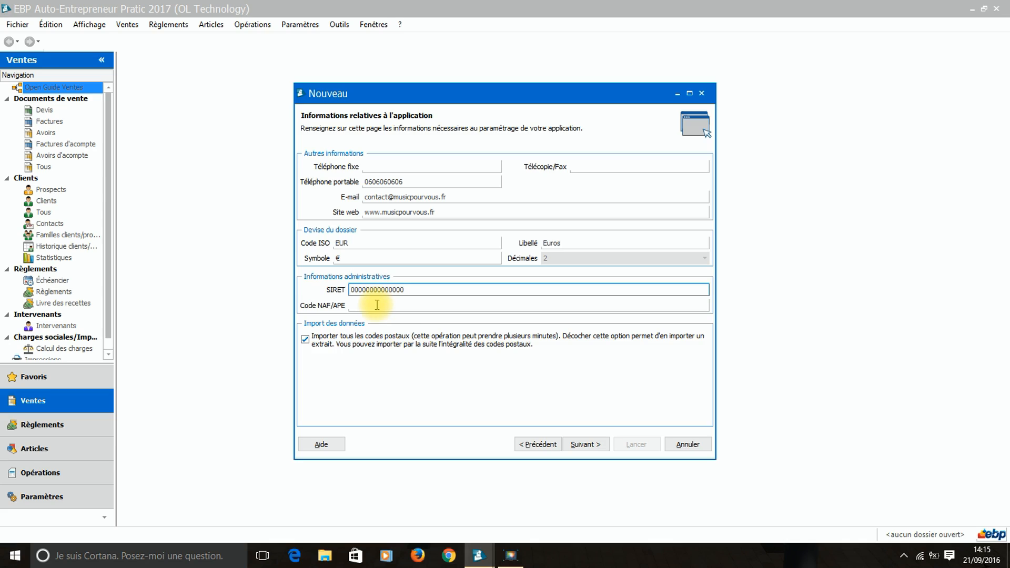
pyautogui.click(377, 305)
pyautogui.write('0000B')
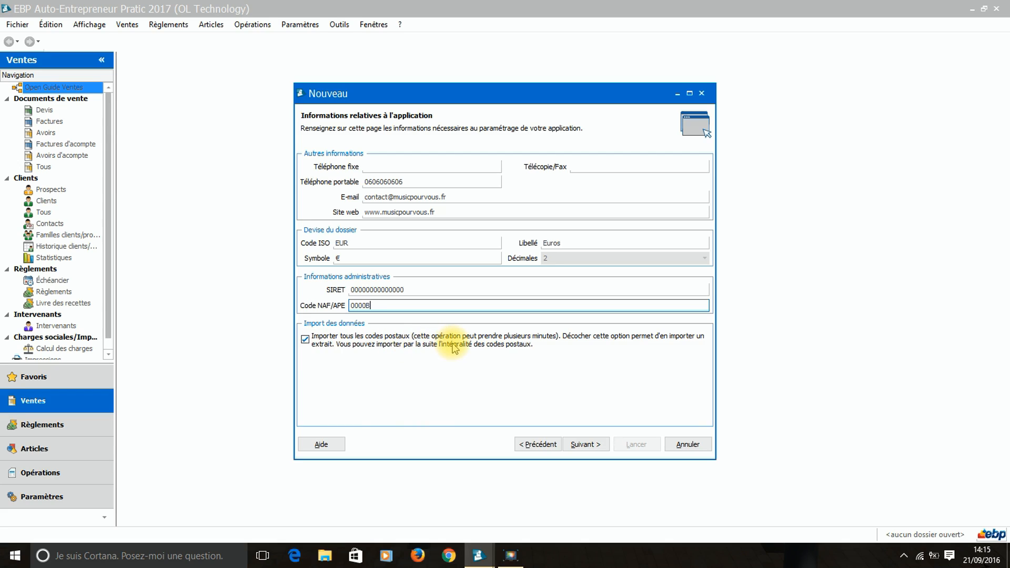
pyautogui.click(306, 340)
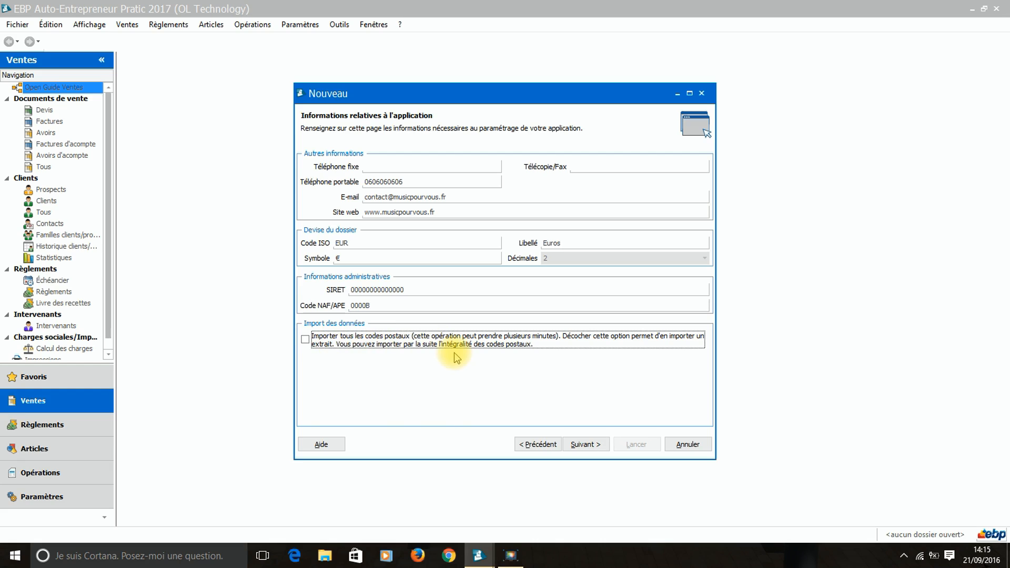
pyautogui.click(591, 445)
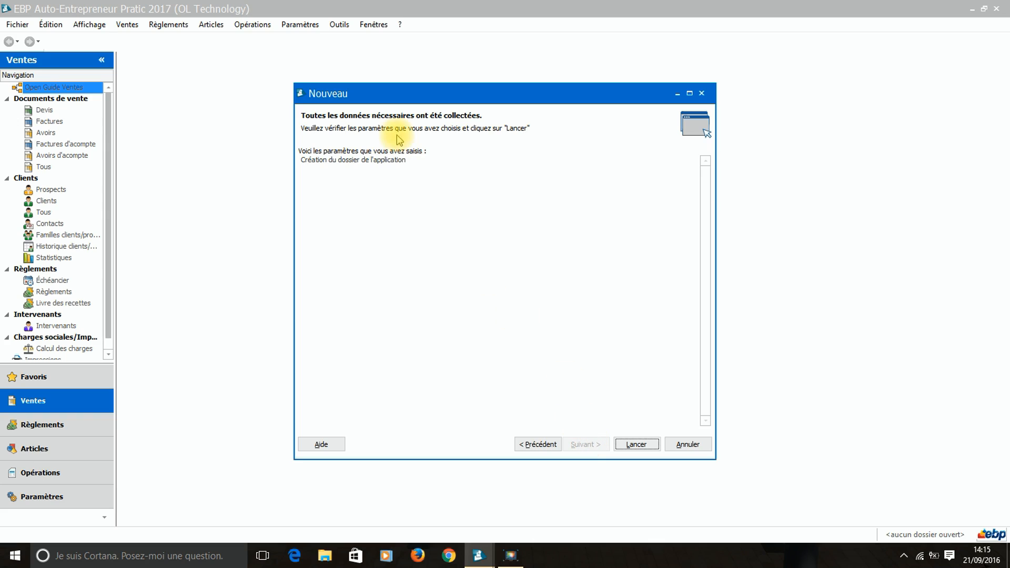
# Launch the file creation and dismiss the EBP services window with 'Ne plus afficher' ticked.
pyautogui.click(644, 447)
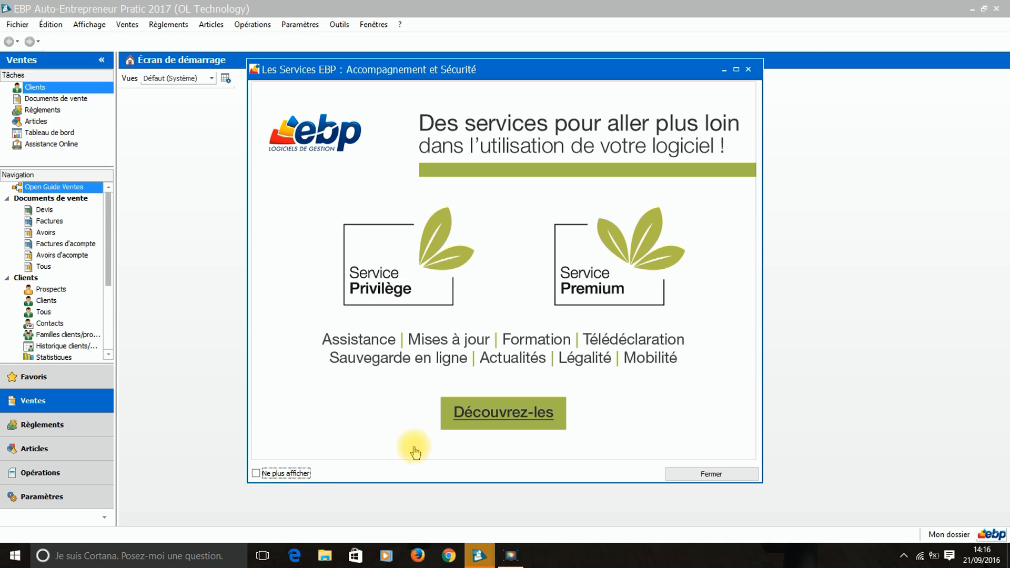
pyautogui.click(278, 475)
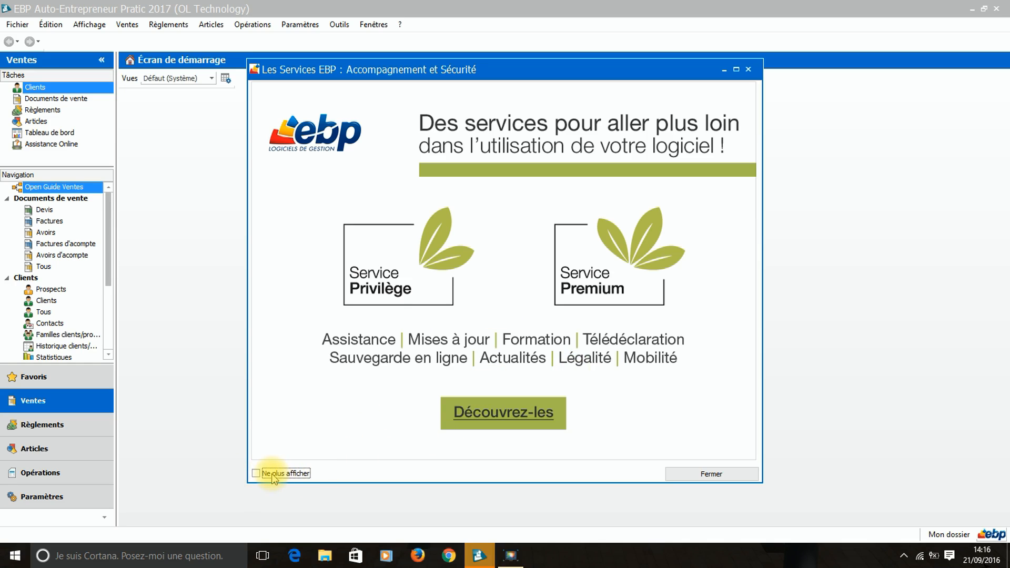
pyautogui.click(705, 474)
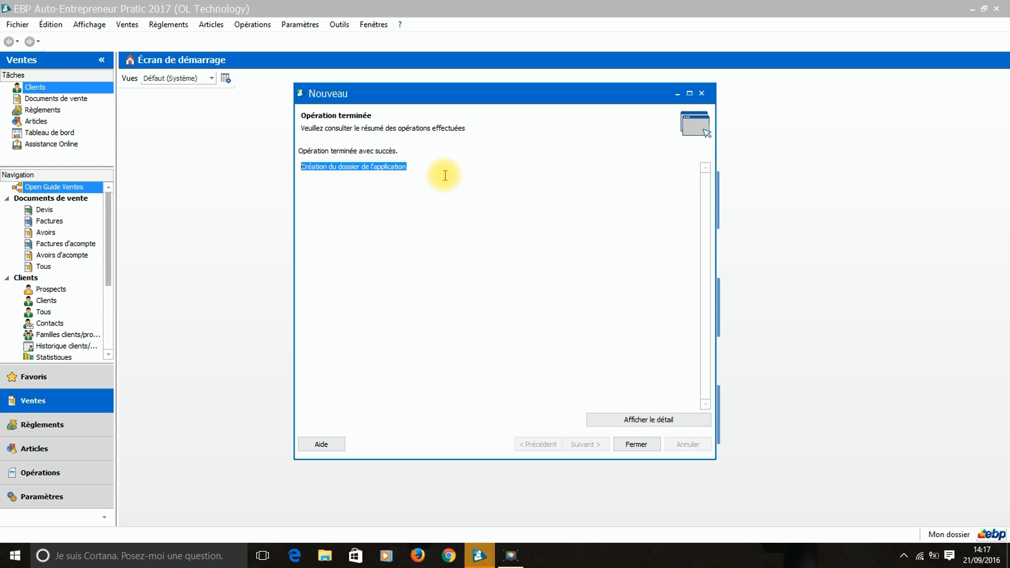
# Close the Nouveau summary and go to the Paramètres section.
pyautogui.click(637, 444)
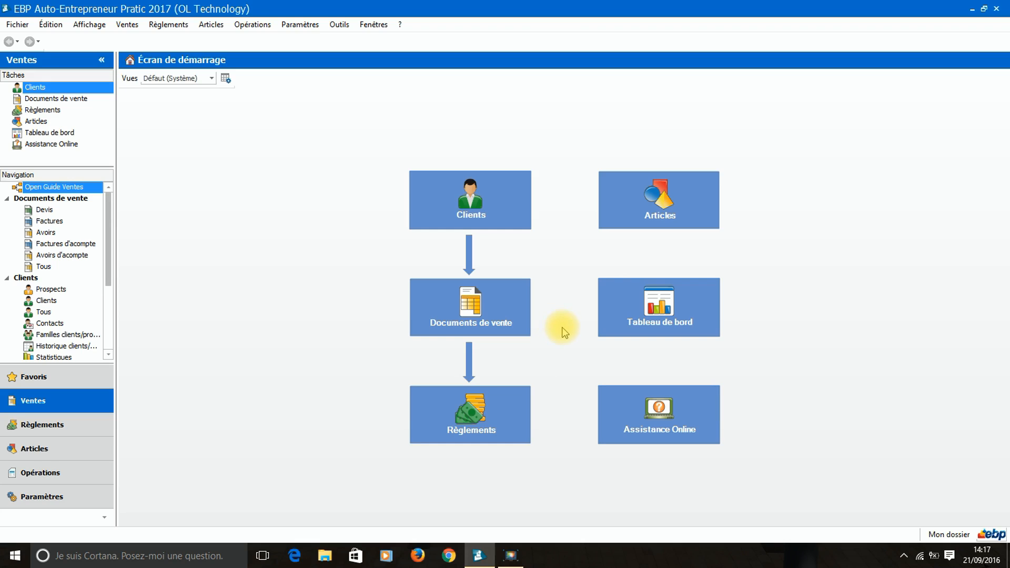
pyautogui.click(40, 501)
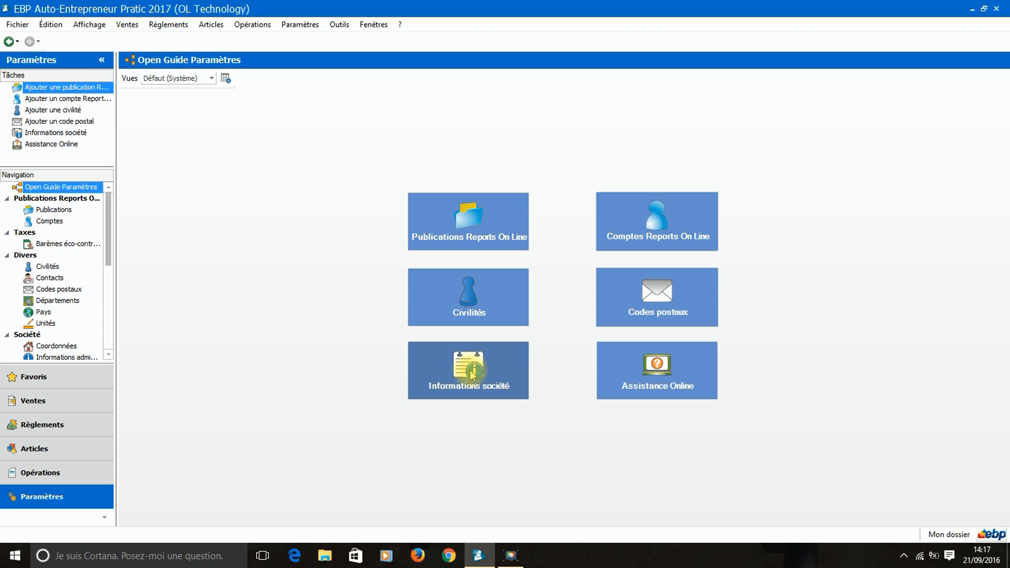
# Open Informations société and review the administrative page showing the SIRET and NAF code 0000B.
pyautogui.click(472, 374)
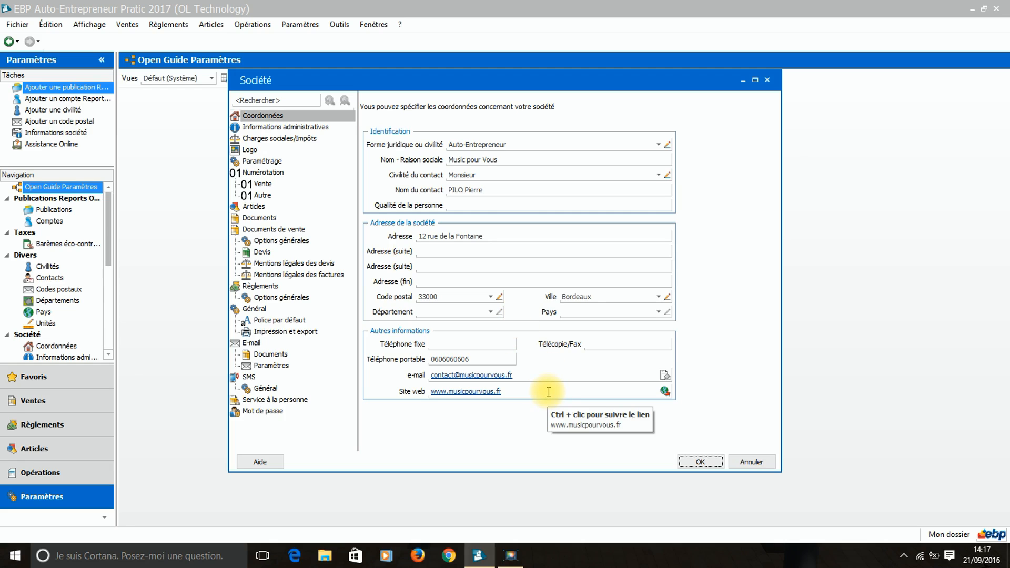
pyautogui.click(289, 128)
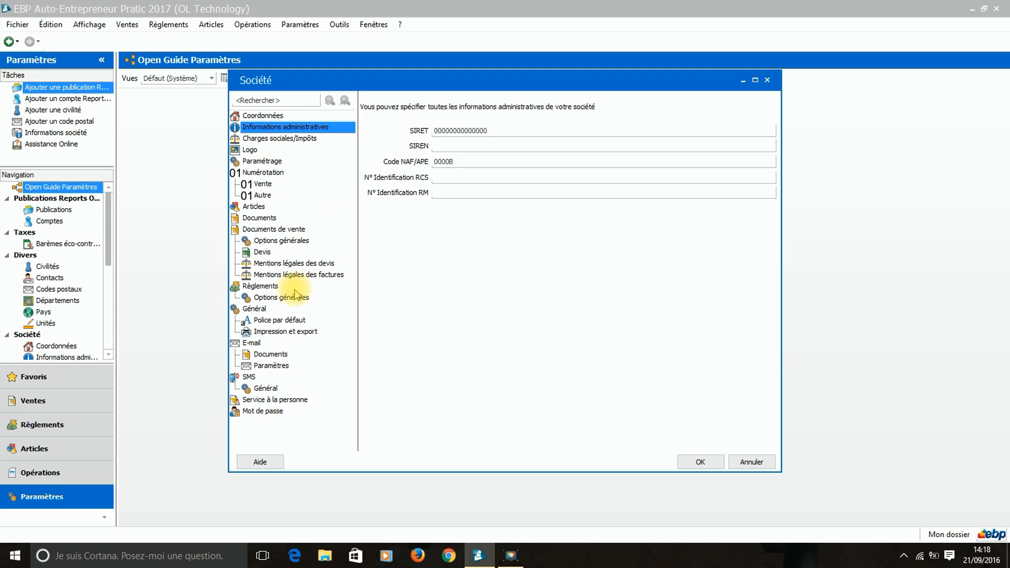
pyautogui.click(288, 143)
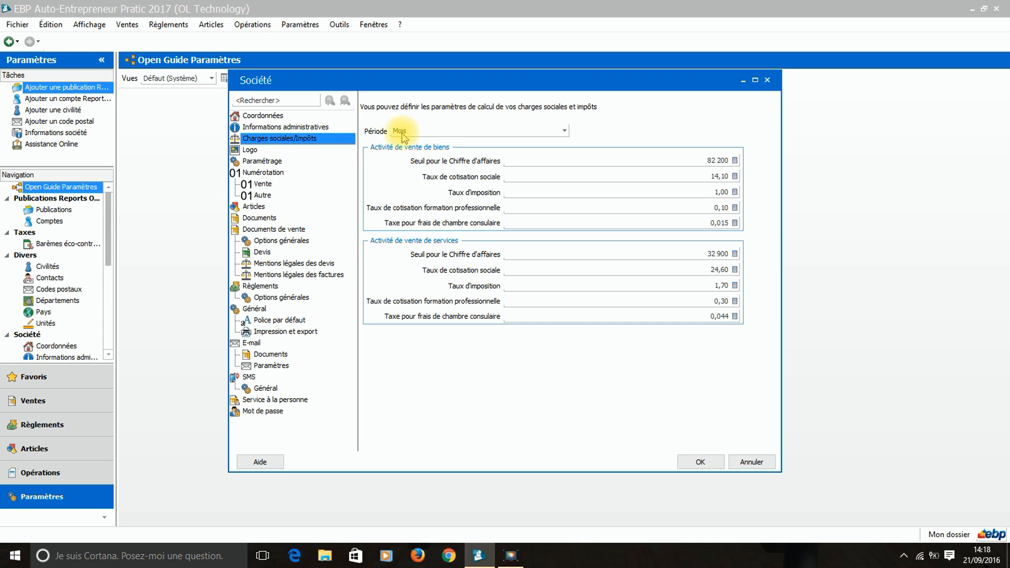
# Change the Charges sociales/Impôts period from Mois to Trimestre.
pyautogui.click(564, 131)
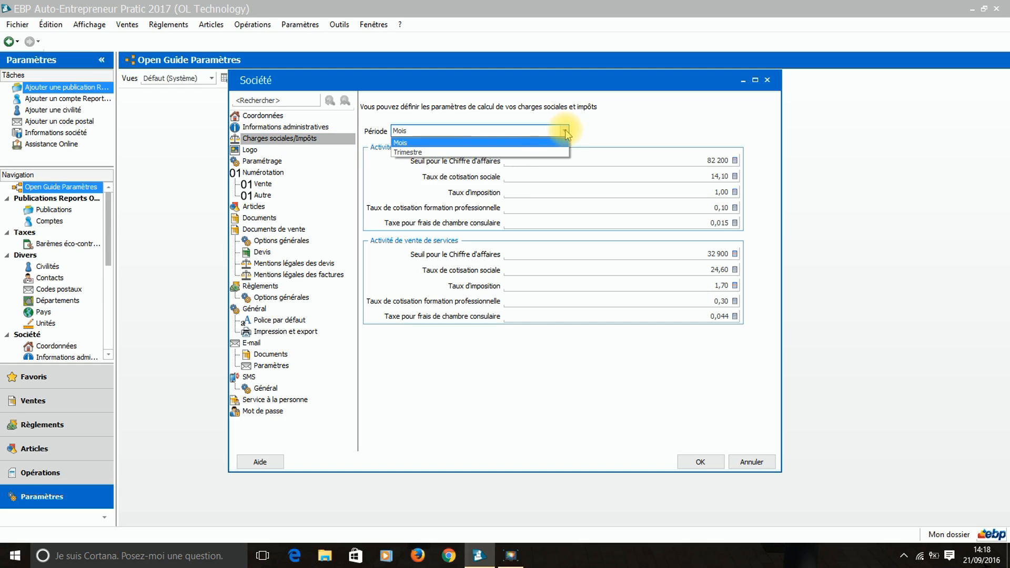
pyautogui.click(474, 153)
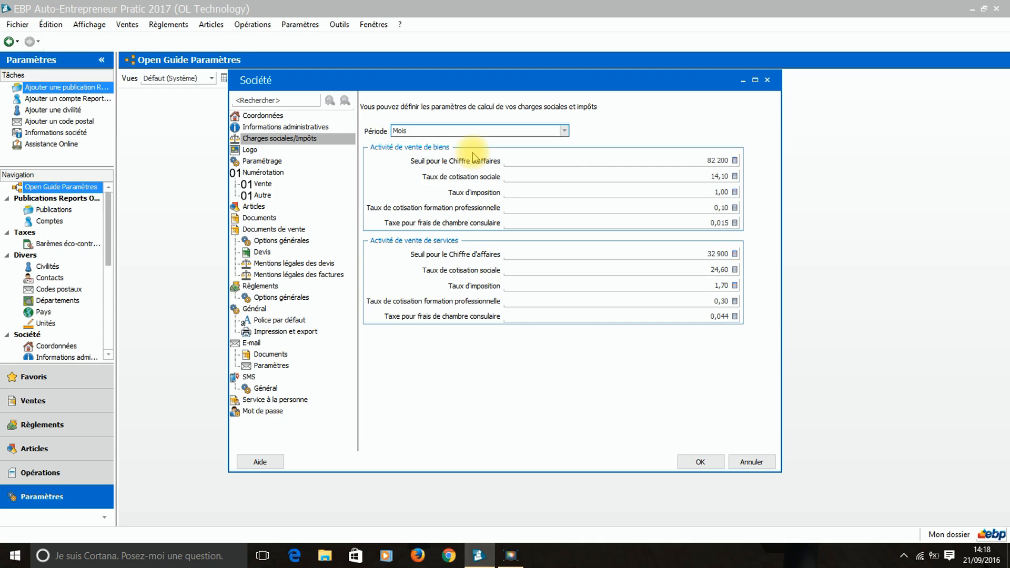
pyautogui.click(304, 137)
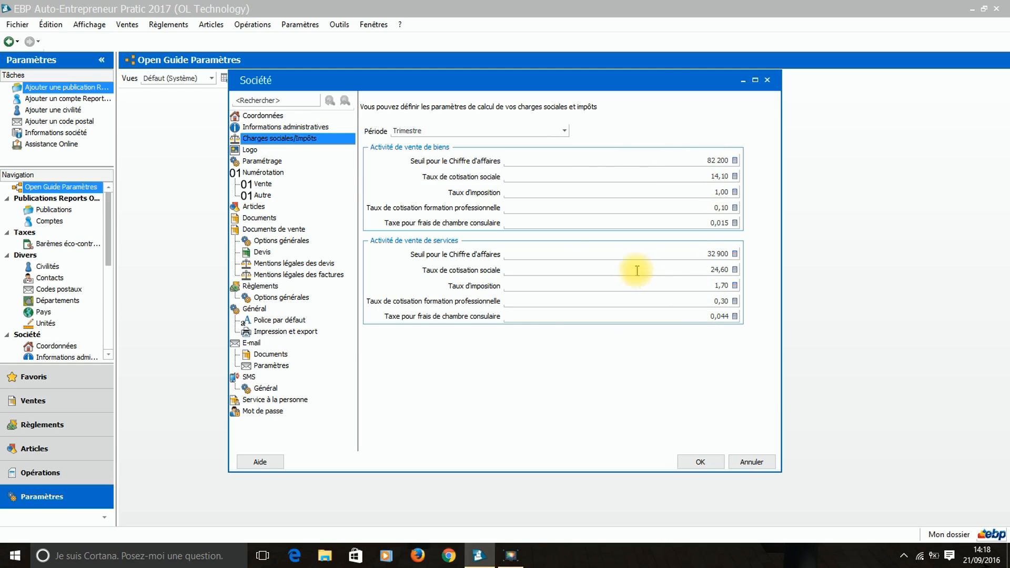
# Import Logo-2013.png as the company logo on the Logo page.
pyautogui.click(250, 152)
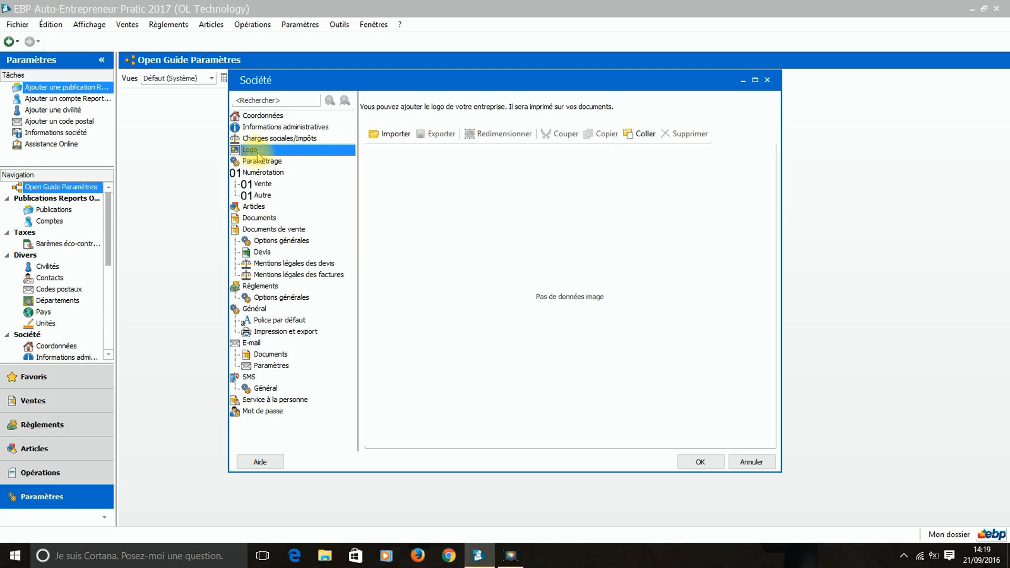
pyautogui.click(389, 135)
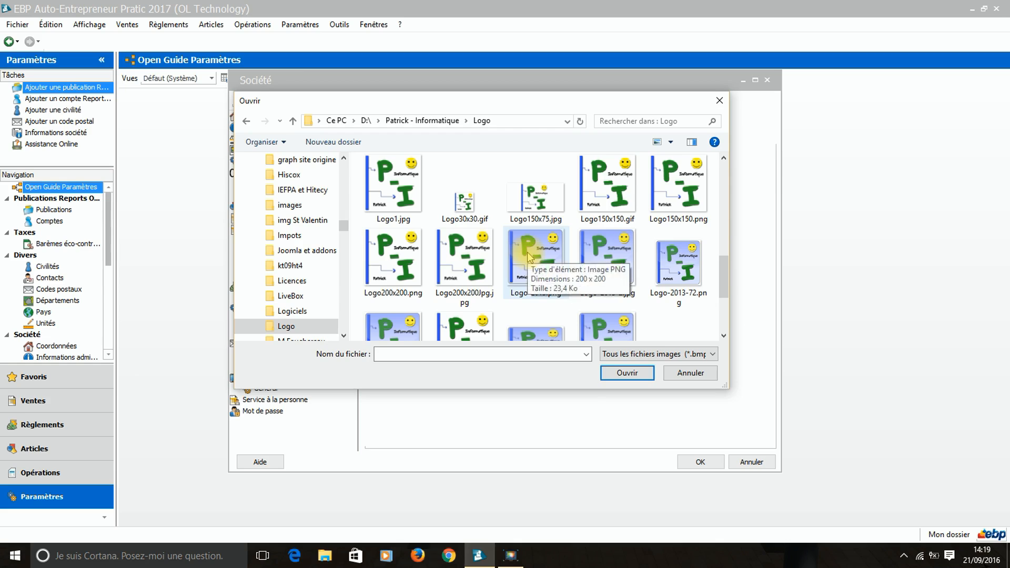
pyautogui.doubleClick(527, 253)
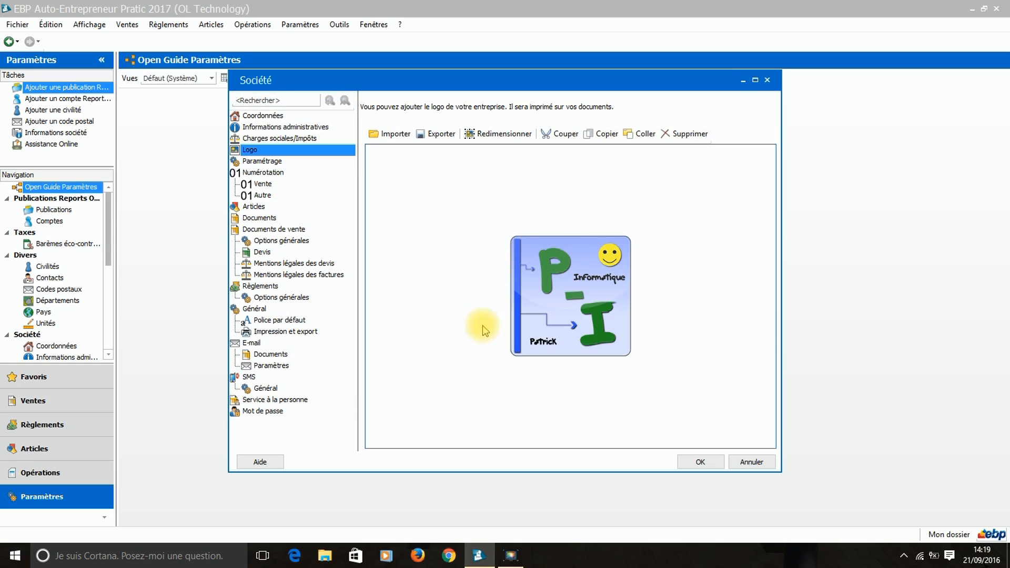
pyautogui.click(598, 310)
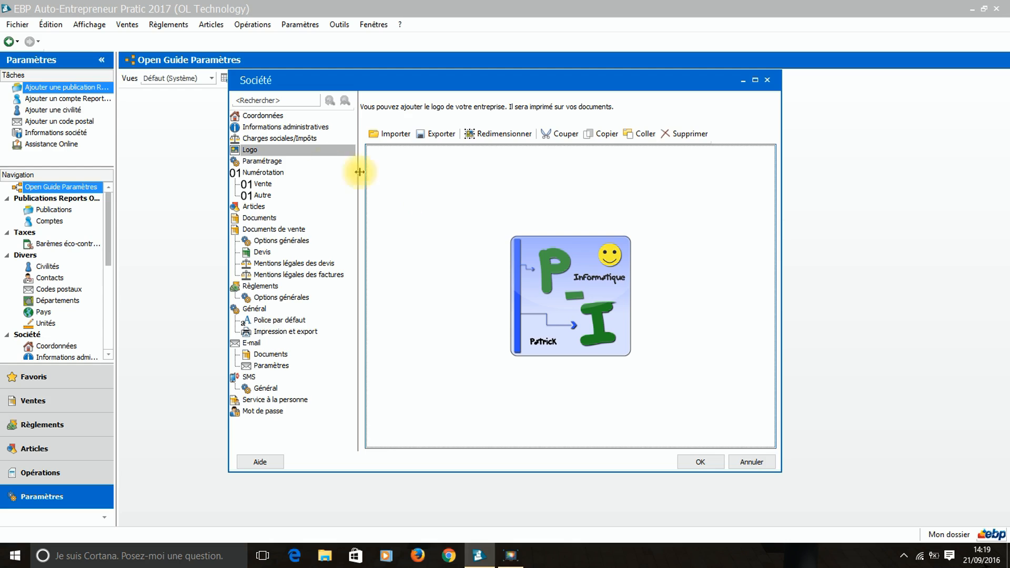
pyautogui.click(262, 162)
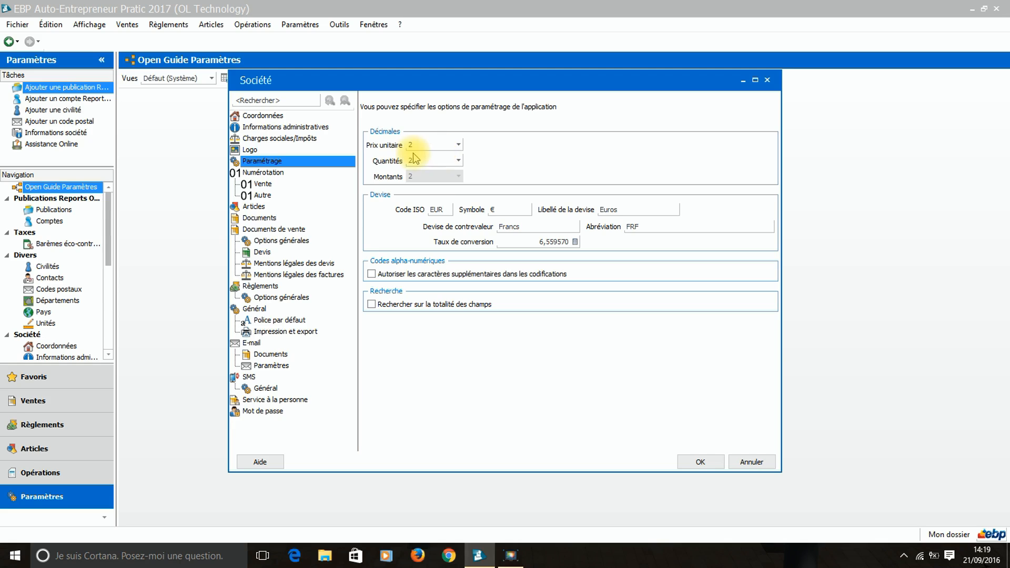
# Keep quantities at 2 decimals, then show the Vente numbering with prefixes DE, FA, AV, FD, AD.
pyautogui.click(455, 161)
pyautogui.click(454, 159)
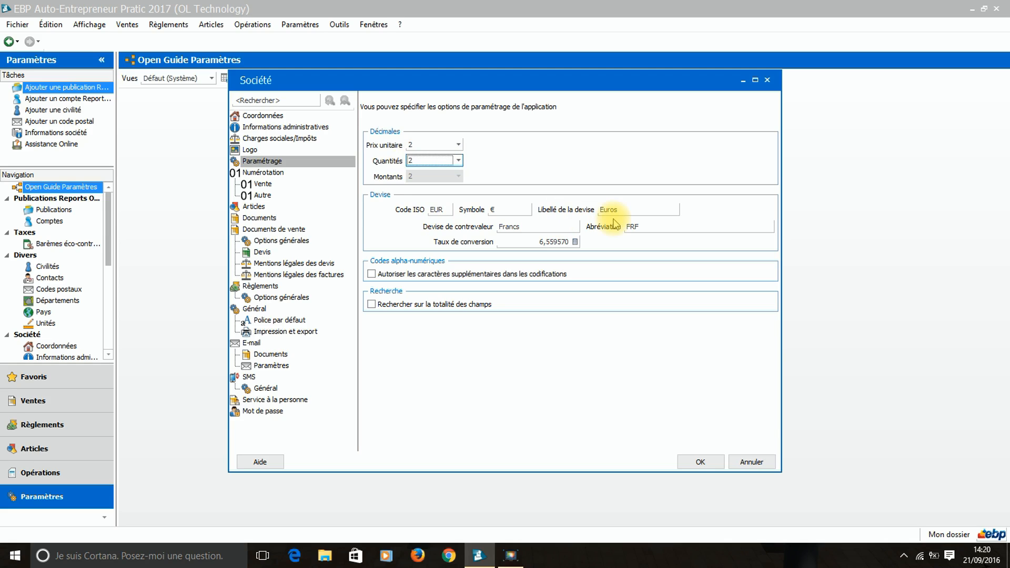
pyautogui.click(494, 163)
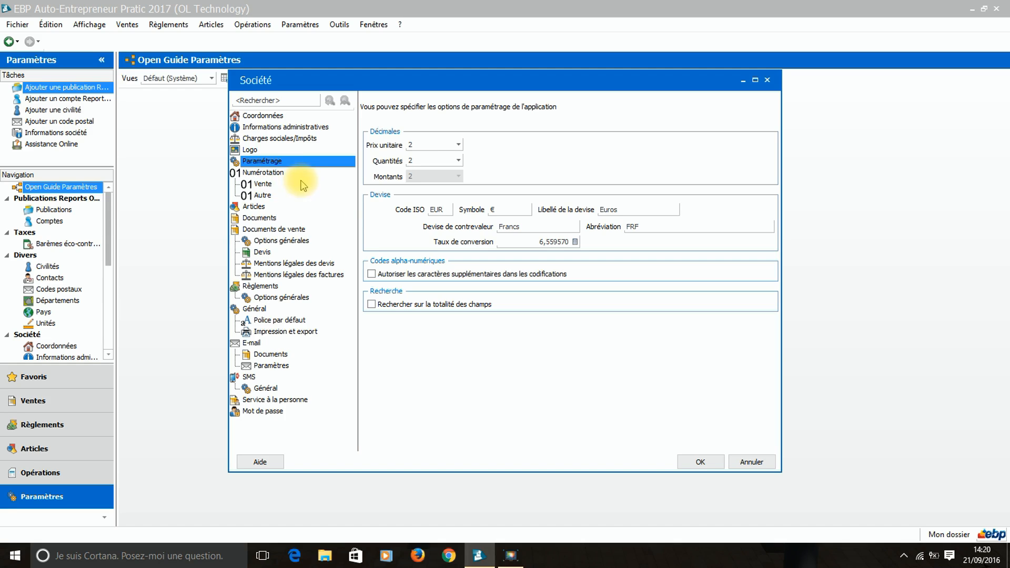
pyautogui.click(264, 185)
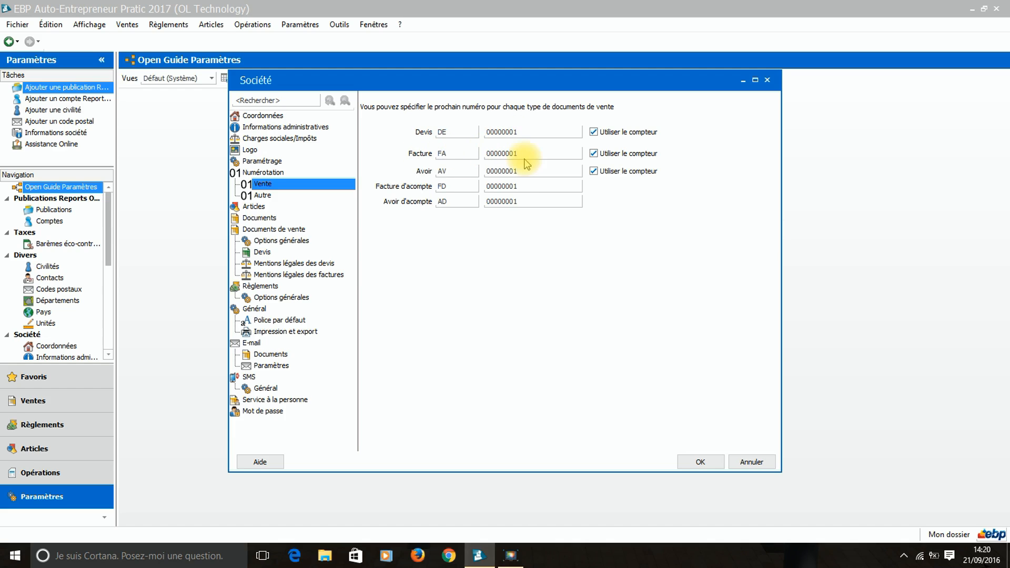
# Review the Numérotation > Autre codes, then view the Articles options with default type Bien.
pyautogui.click(263, 195)
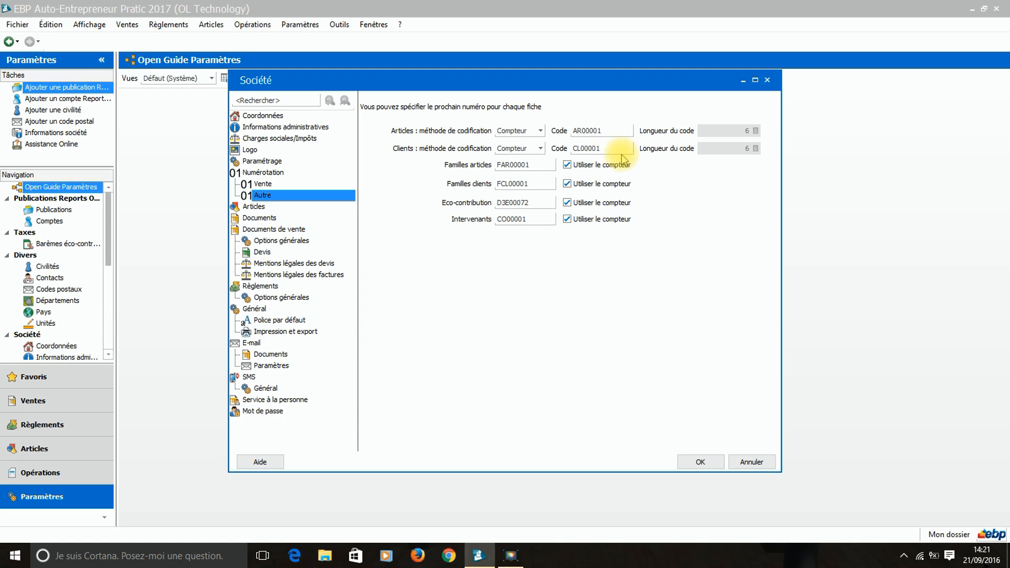
pyautogui.click(262, 207)
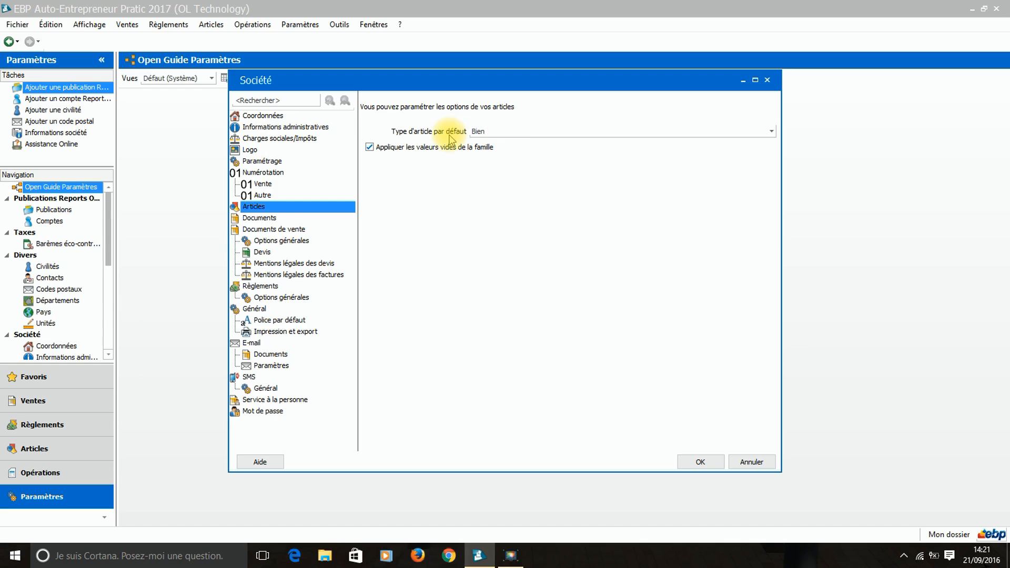
# Make Service the default article type, then show the Transfert de documents options.
pyautogui.click(770, 134)
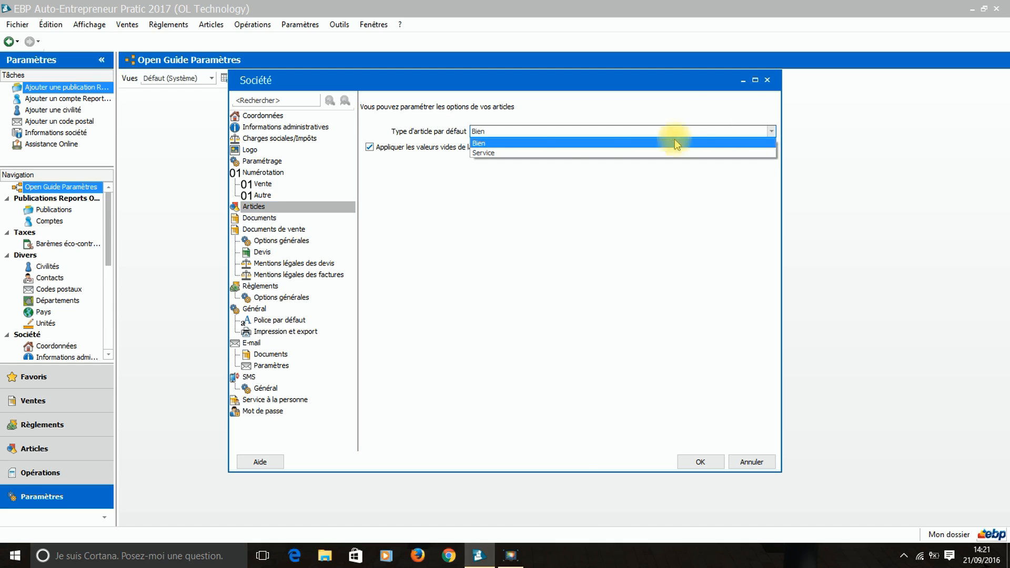
pyautogui.click(507, 152)
pyautogui.click(503, 135)
pyautogui.click(489, 153)
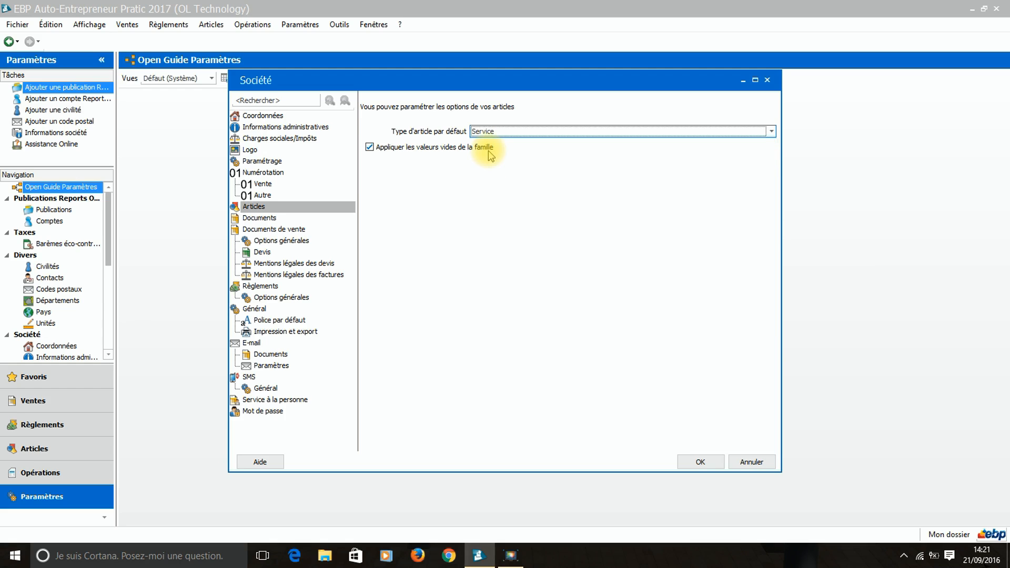
pyautogui.click(268, 220)
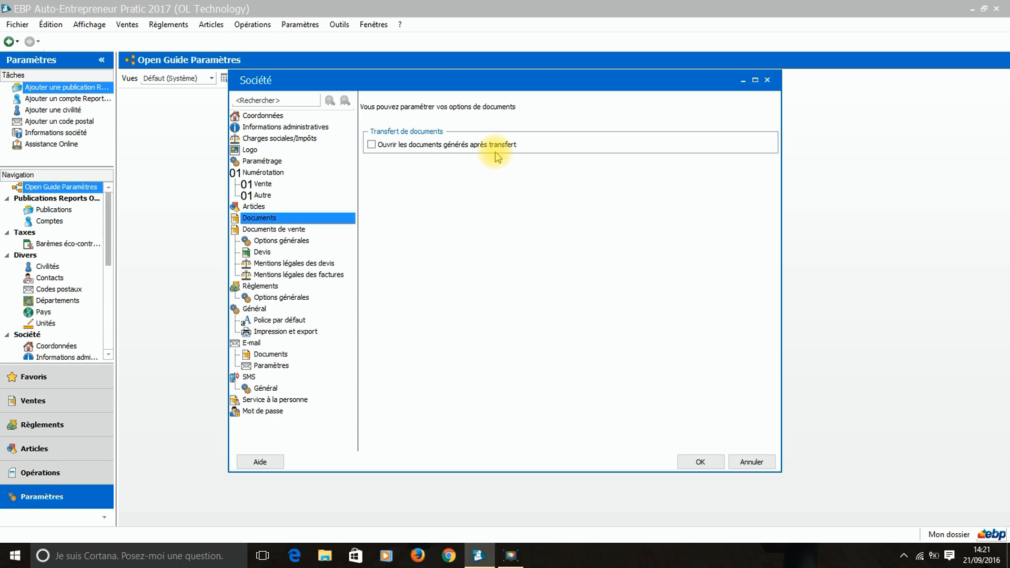
# Set the Devis Durée de validité to 15 days and view the quote legal mentions.
pyautogui.click(288, 233)
pyautogui.click(282, 241)
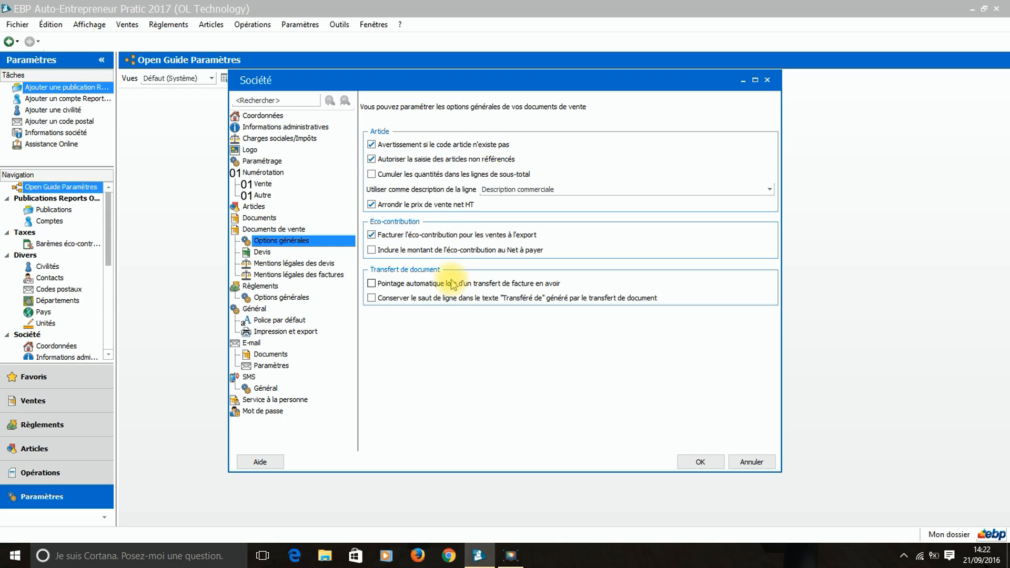
pyautogui.click(265, 254)
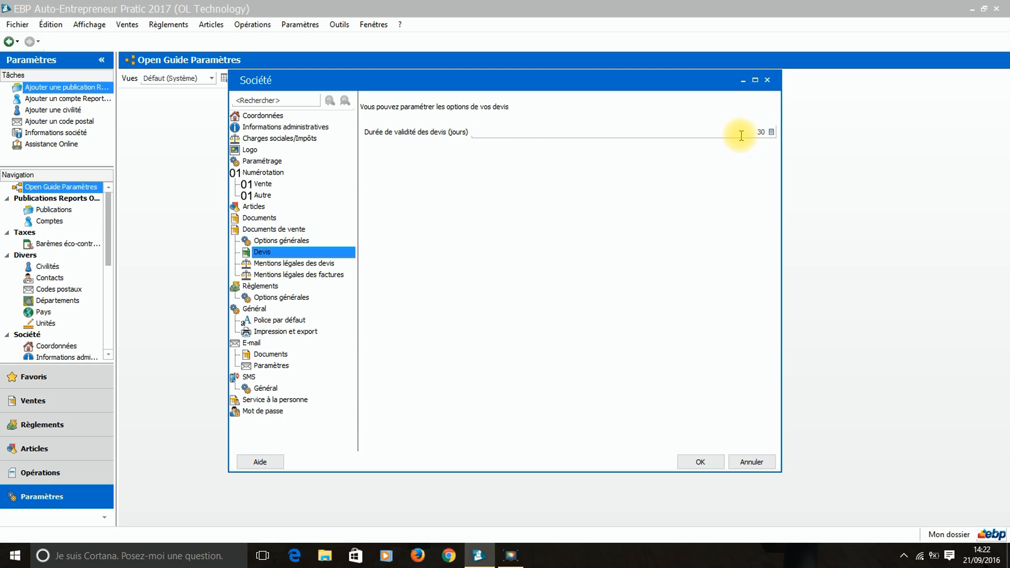
pyautogui.click(772, 132)
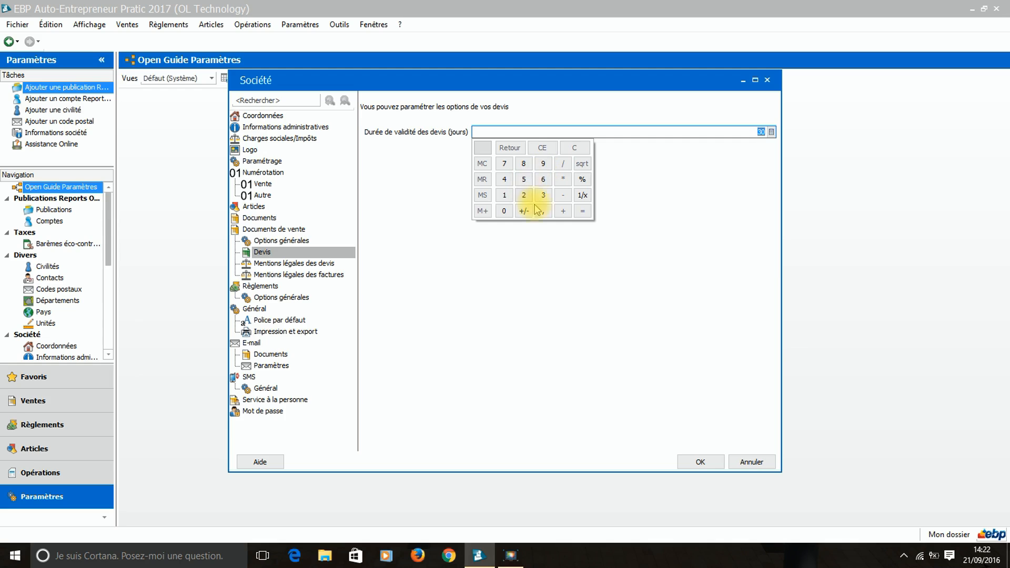
pyautogui.click(510, 196)
pyautogui.click(522, 181)
pyautogui.click(664, 190)
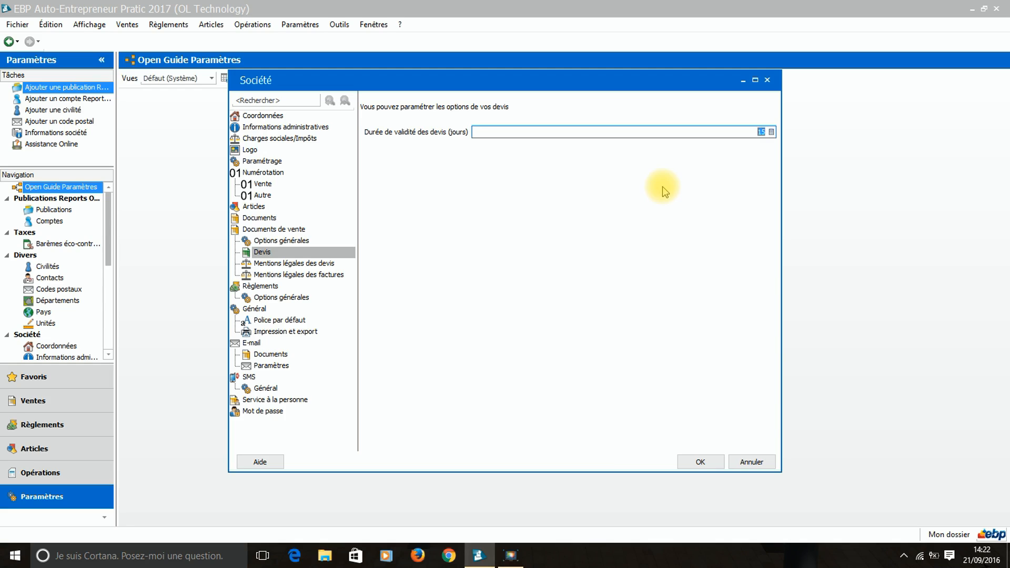
pyautogui.click(315, 263)
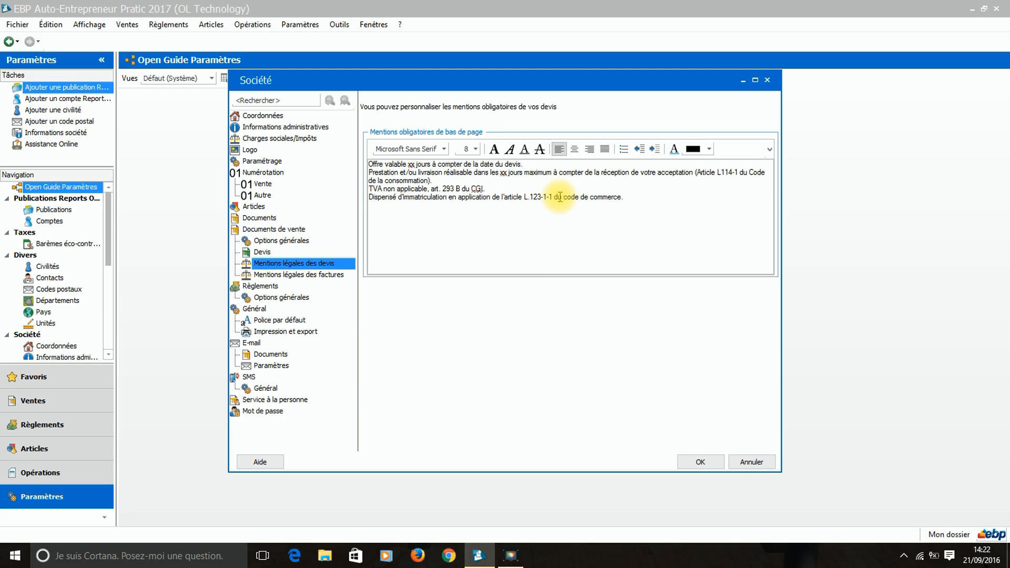
# View the invoice legal mentions, then the Règlements general options with Chèque as default.
pyautogui.click(290, 275)
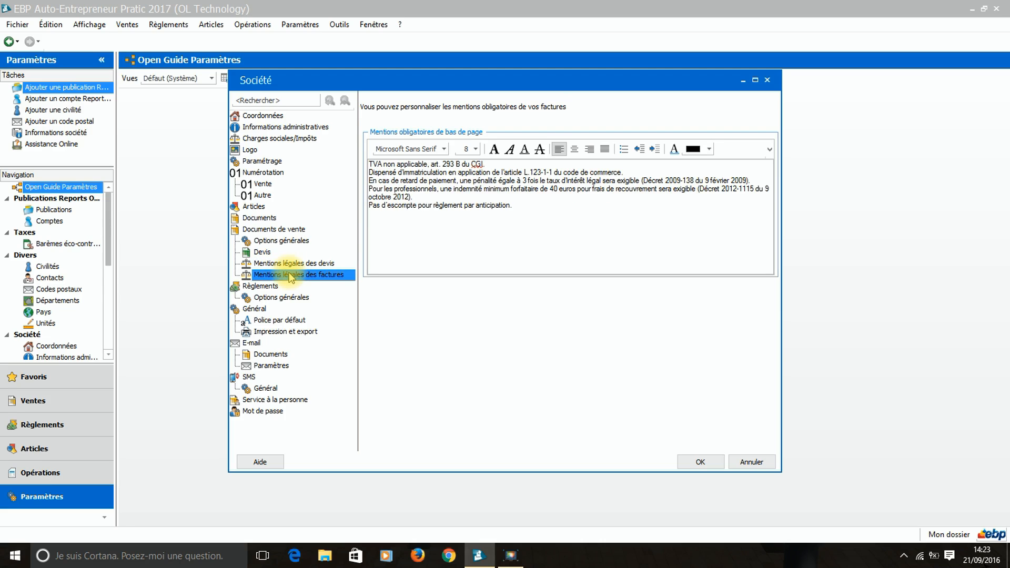
pyautogui.click(260, 288)
pyautogui.click(261, 296)
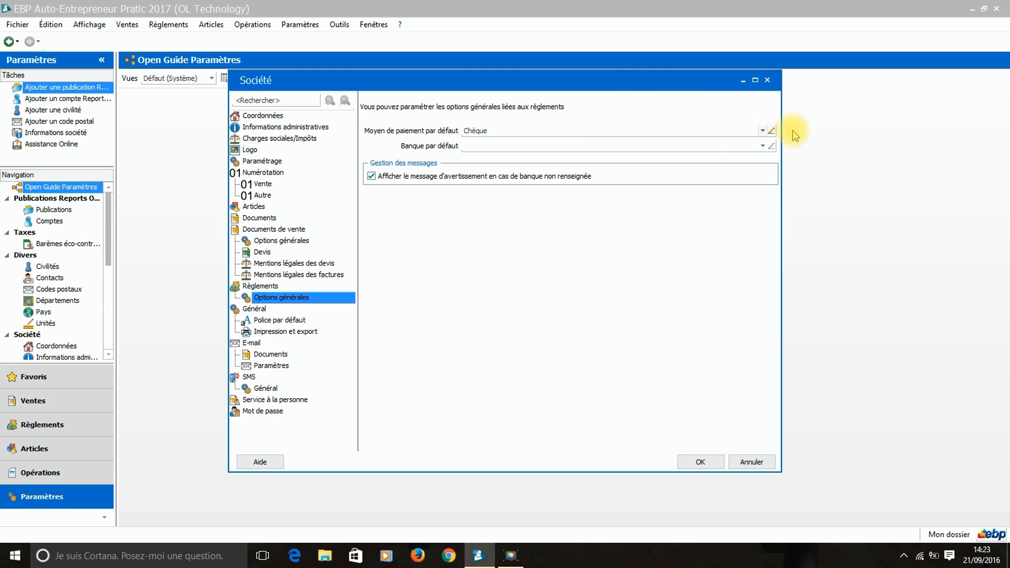
# Set the default payment method to Carte bancaire (CB).
pyautogui.click(763, 131)
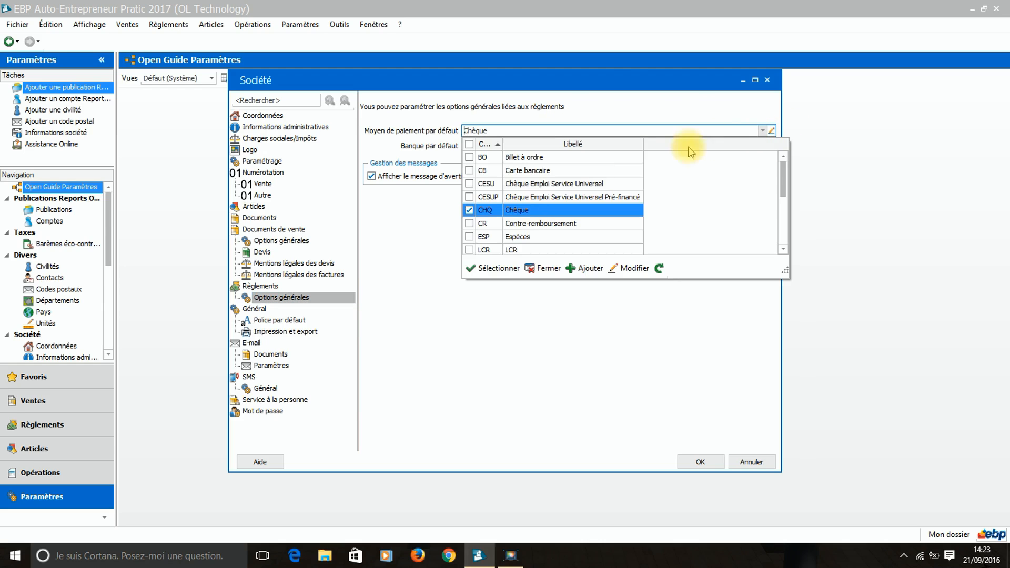
pyautogui.click(469, 171)
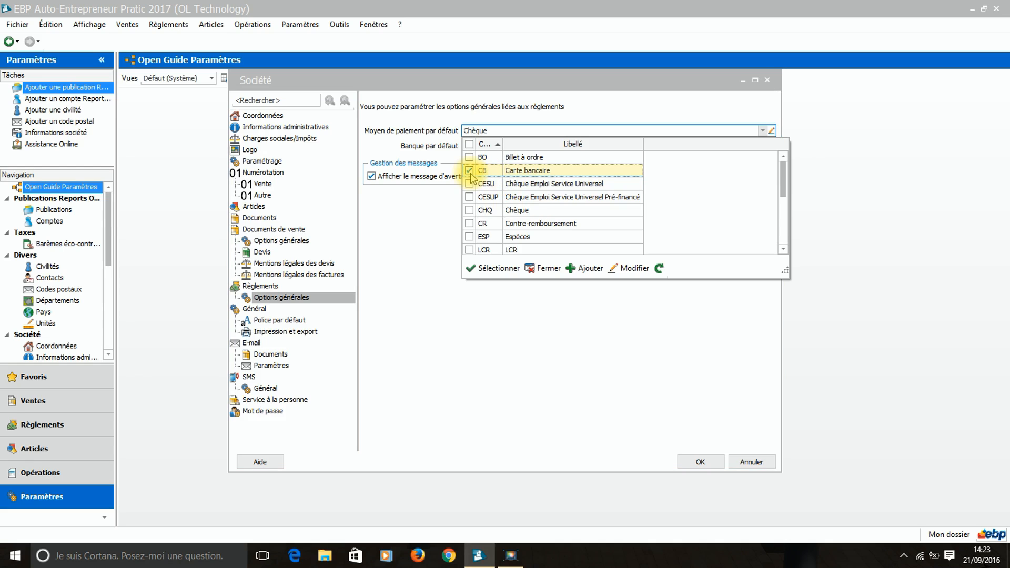
pyautogui.click(480, 272)
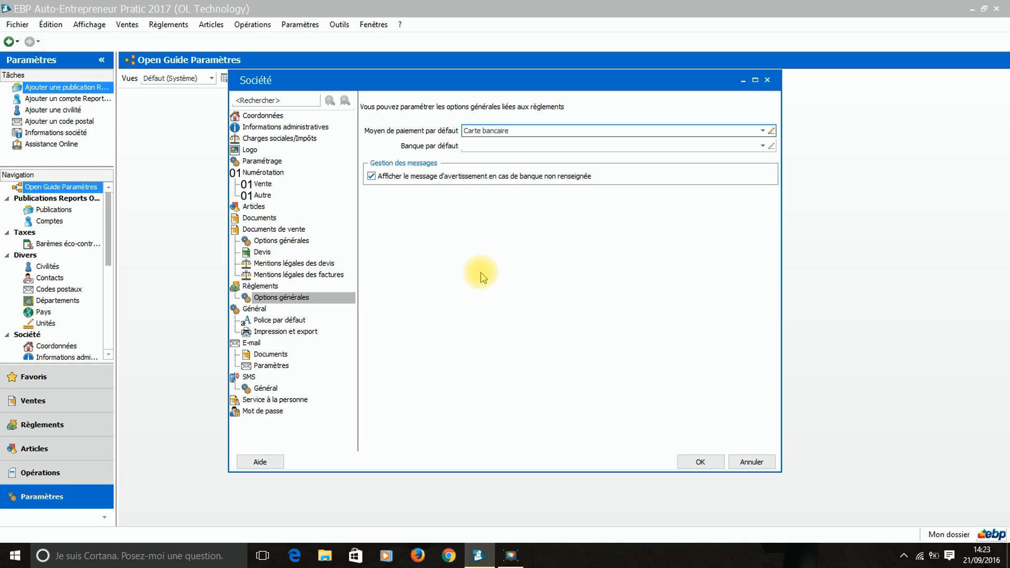
# Leave the default bank empty, abandoning the new bank form without saving.
pyautogui.click(762, 146)
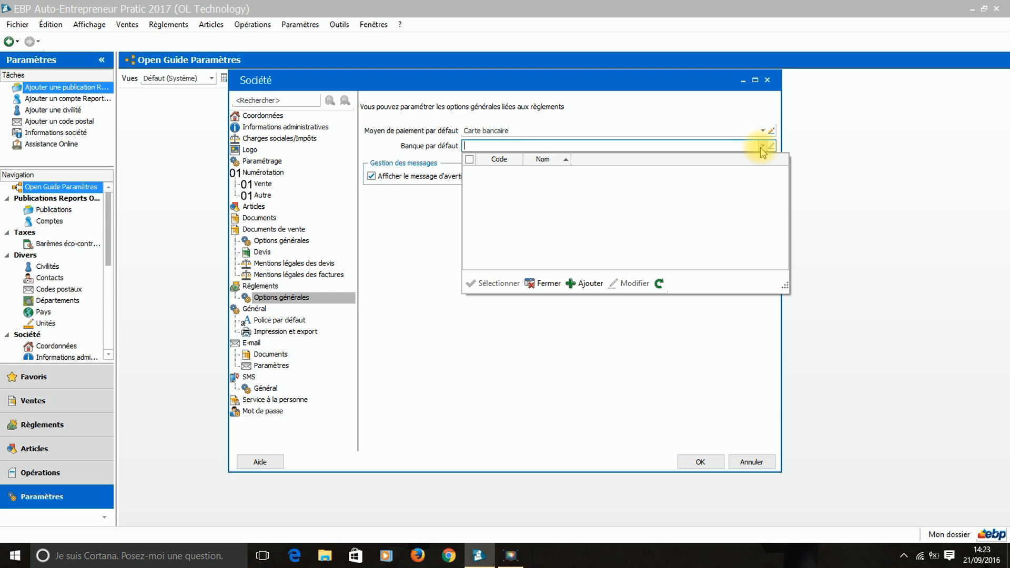
pyautogui.click(588, 282)
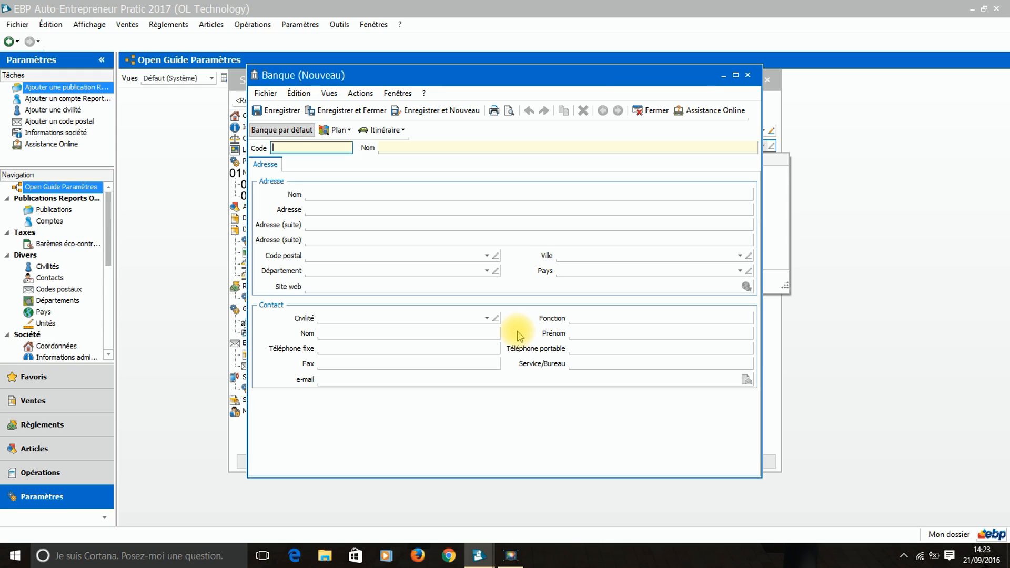
pyautogui.click(748, 76)
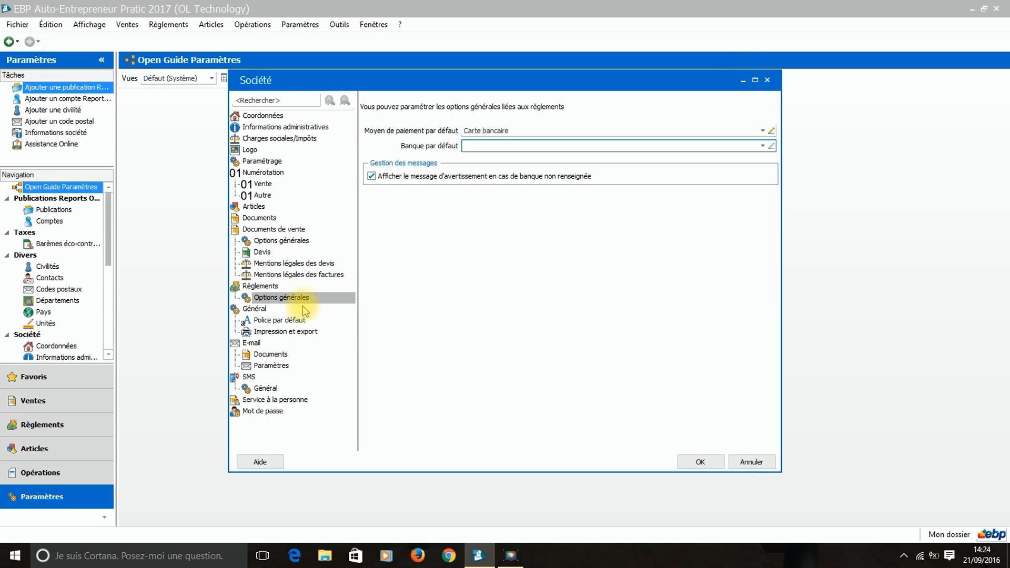
# Review Police par défaut and Impression et export, then the E-mail Documents default subject and message.
pyautogui.click(277, 321)
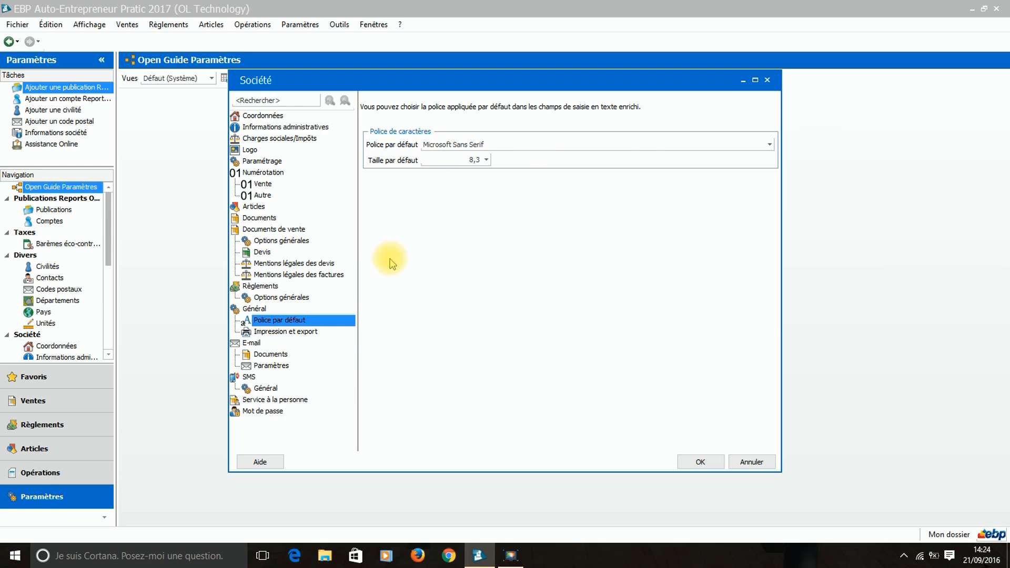
pyautogui.click(289, 331)
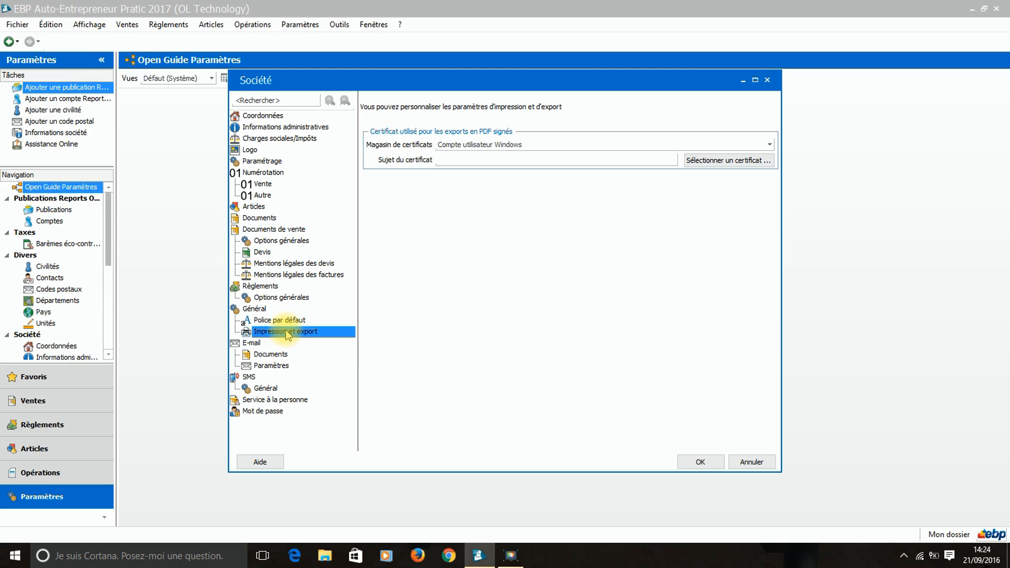
pyautogui.click(271, 354)
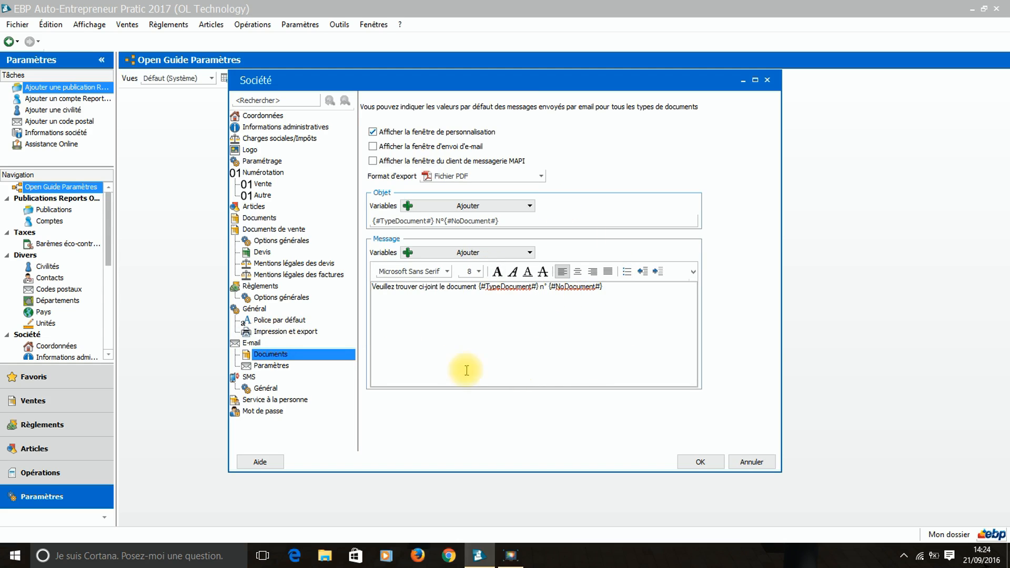
# Keep MAPI as the default e-mail provider, then show SMS > Général with SMSToB service.
pyautogui.click(285, 371)
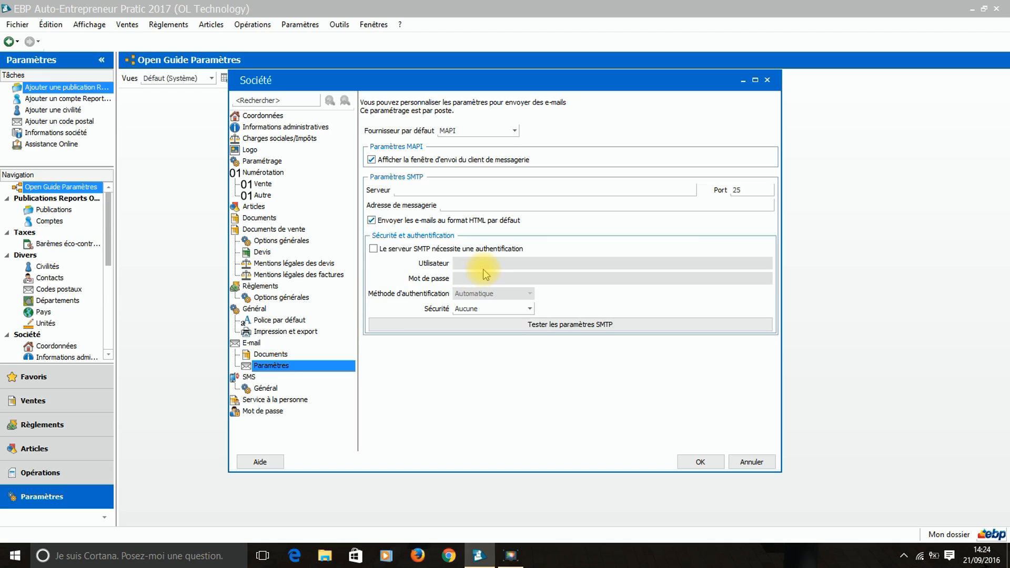
pyautogui.click(463, 131)
pyautogui.click(516, 131)
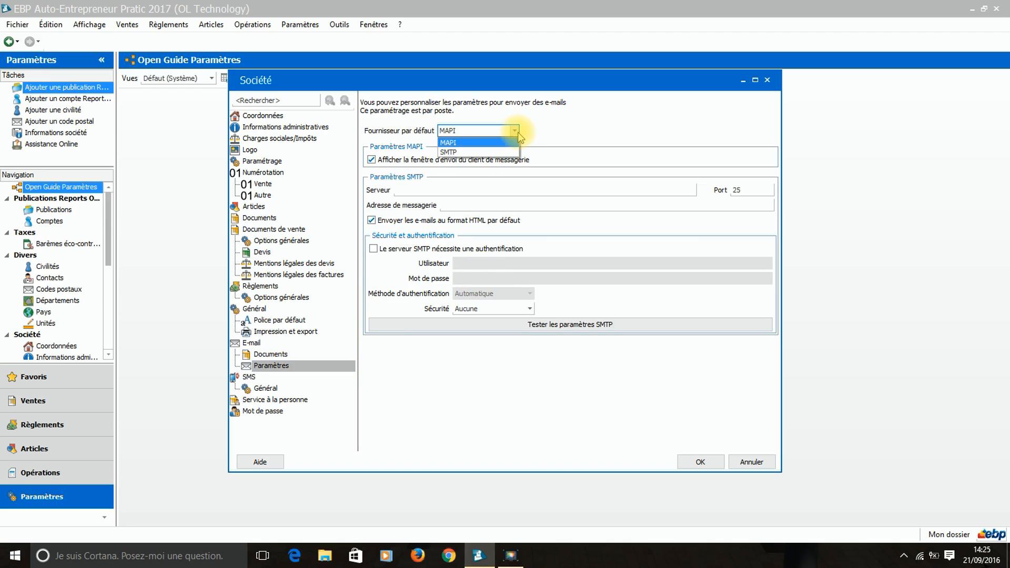
pyautogui.click(558, 125)
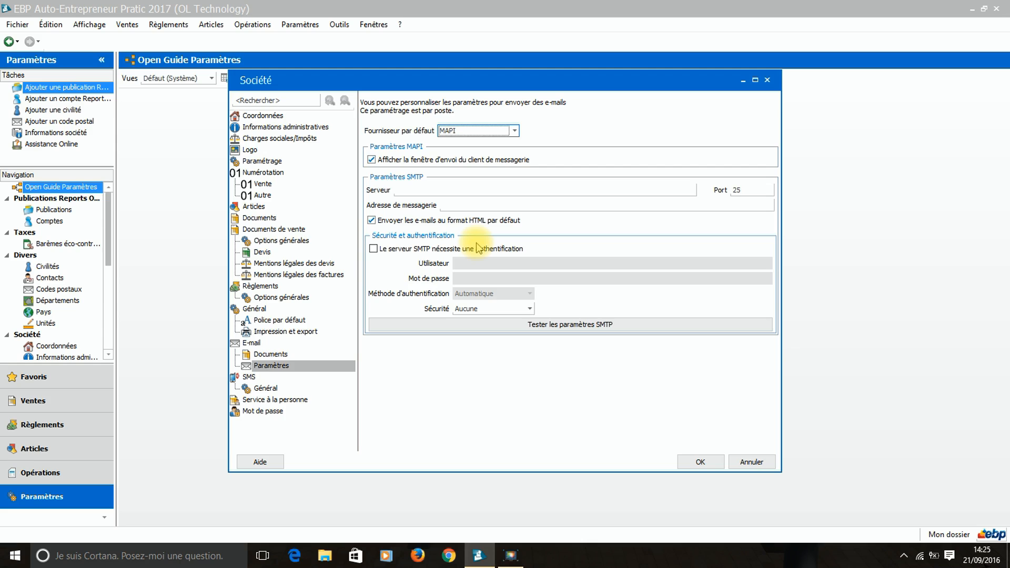
pyautogui.click(248, 387)
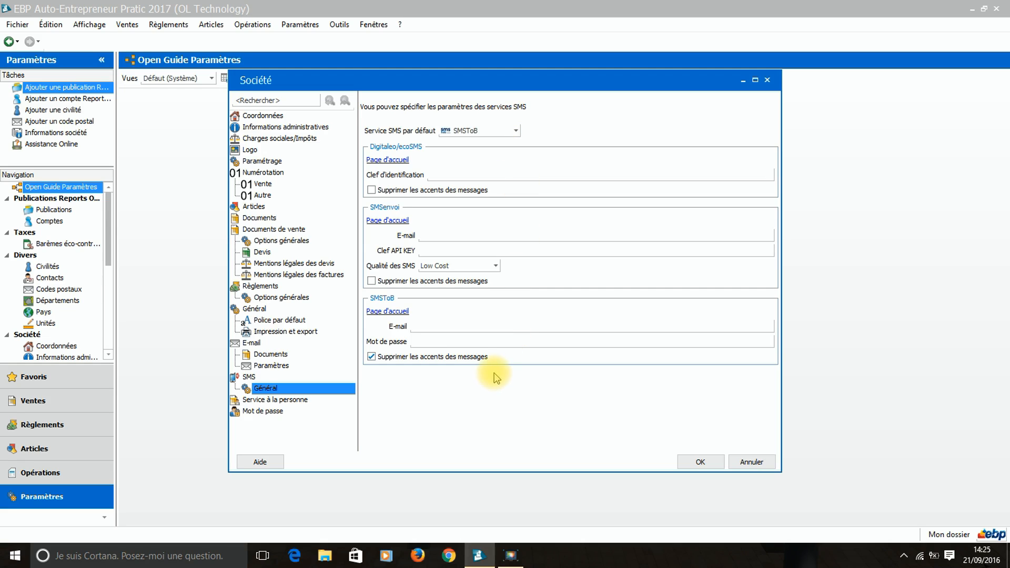
# Review Service à la personne and Mot de passe settings, then validate the Société dialog with OK.
pyautogui.click(298, 404)
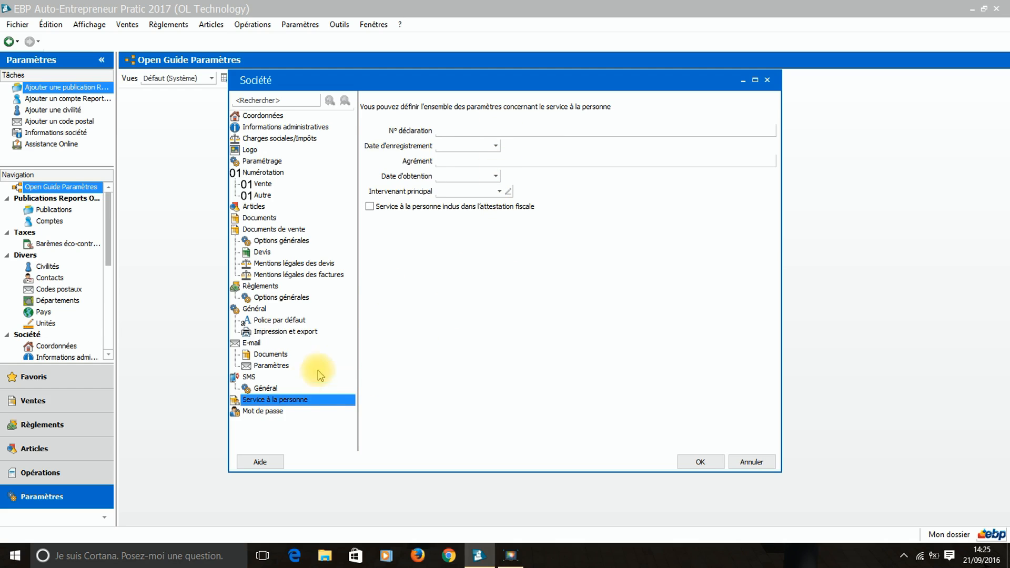
pyautogui.click(274, 413)
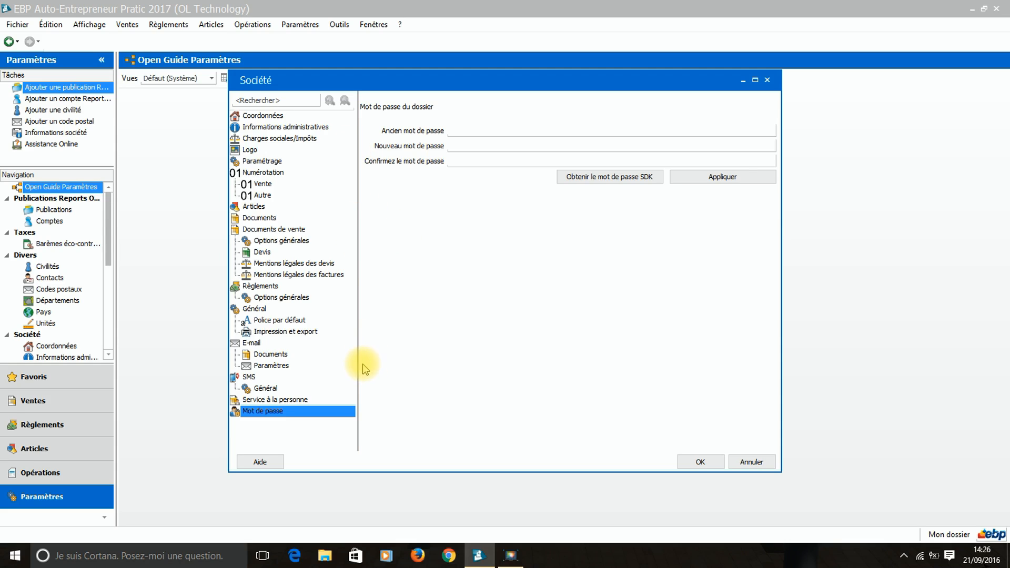
pyautogui.click(709, 465)
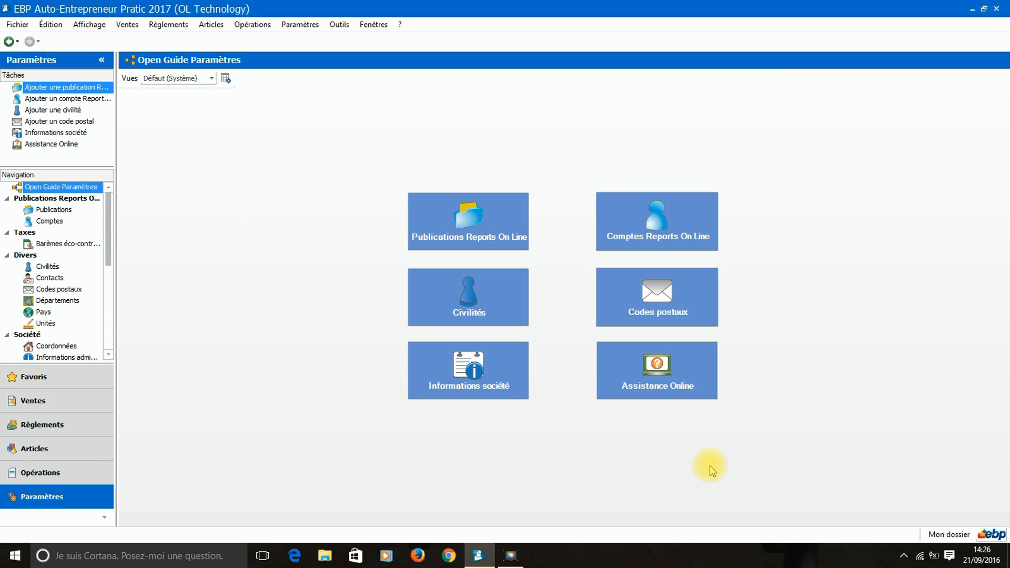